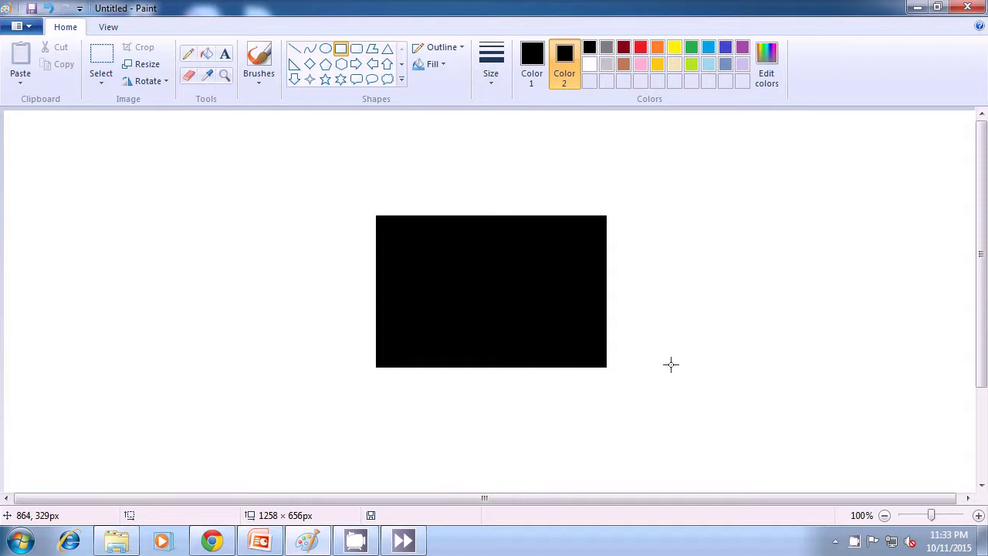
Draw a lime rectangle with matching outline and fill over the black rectangle's upper-right corner.
left_click(686, 65)
left_click(531, 69)
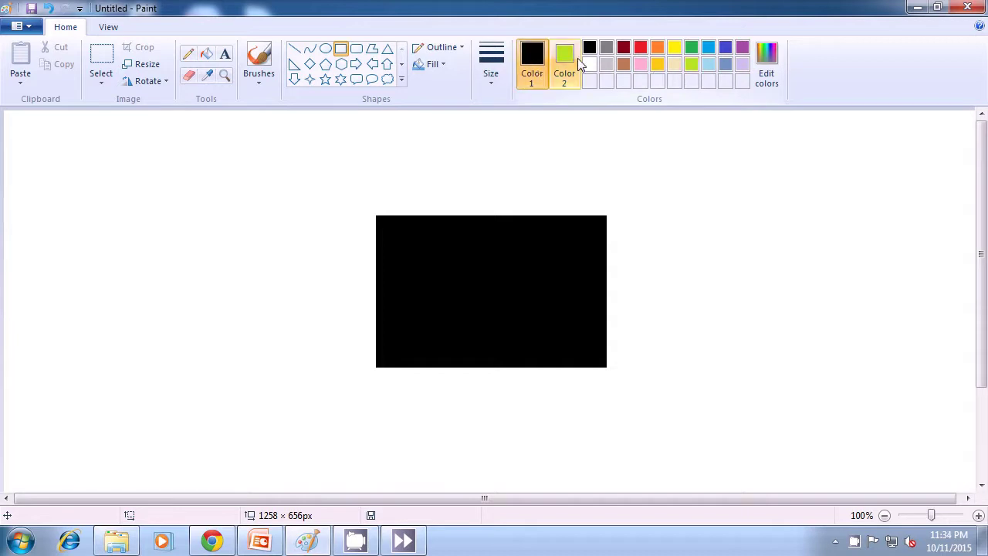
left_click(693, 63)
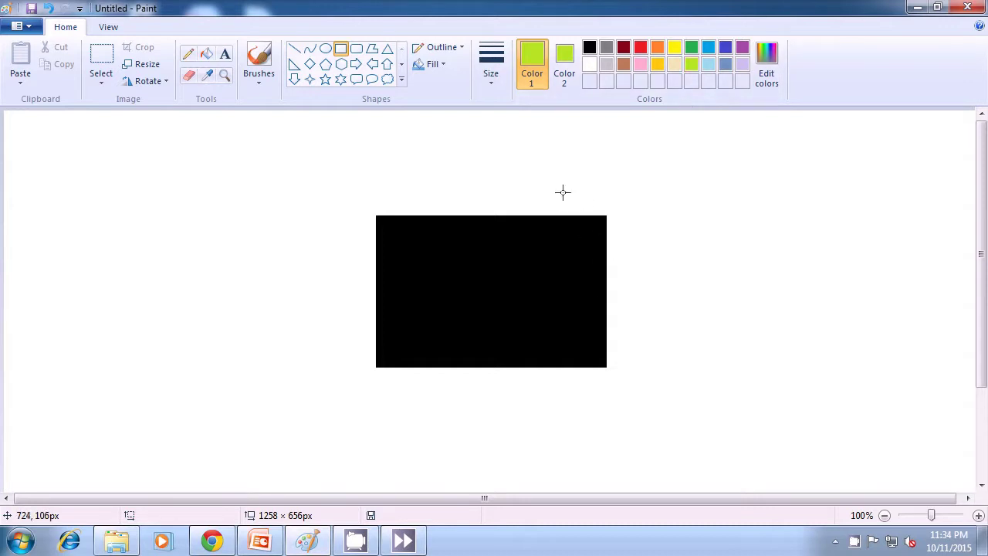
left_click_drag(563, 192, 671, 297)
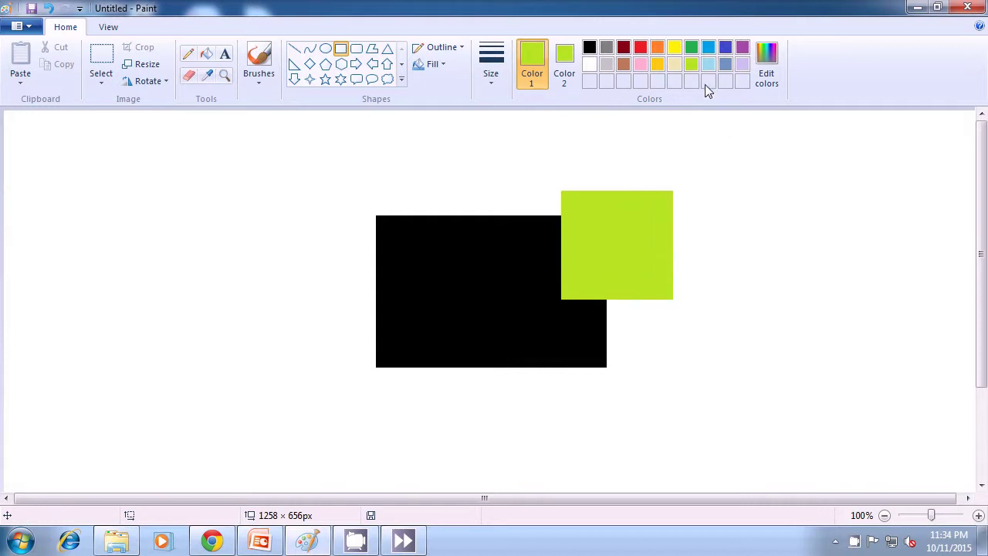
Draw a solid green rectangle, about 120 × 103 px, over the black rectangle's upper-left corner.
left_click(690, 46)
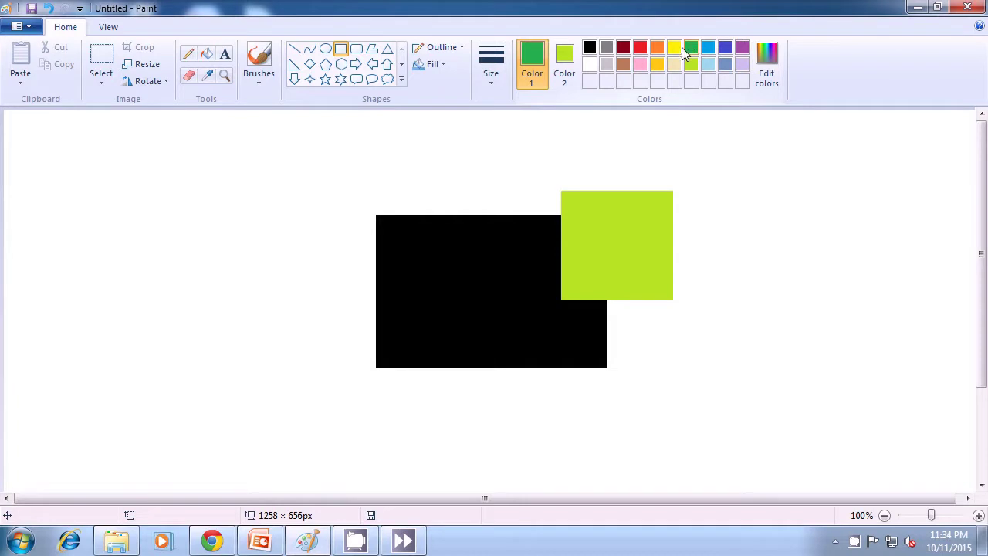
left_click(563, 63)
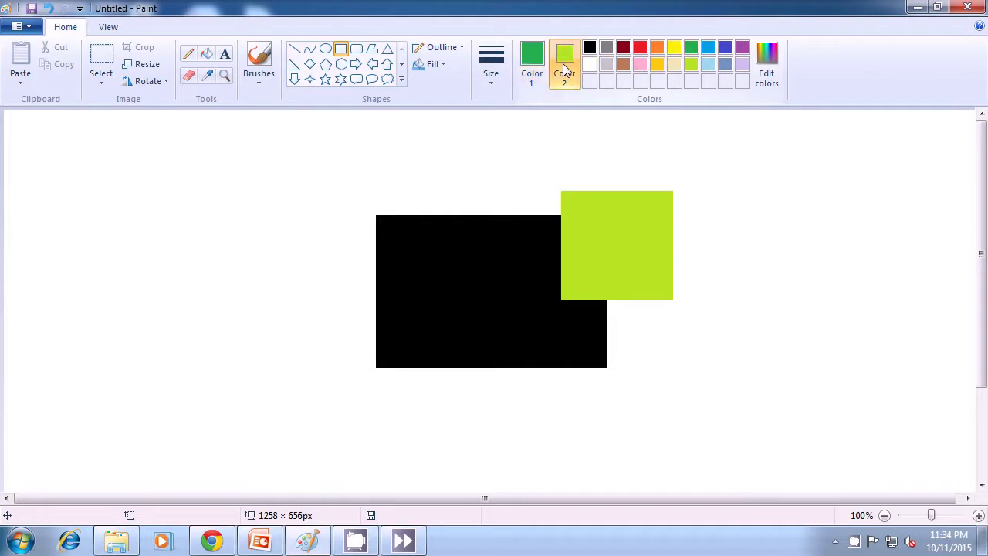
left_click(691, 48)
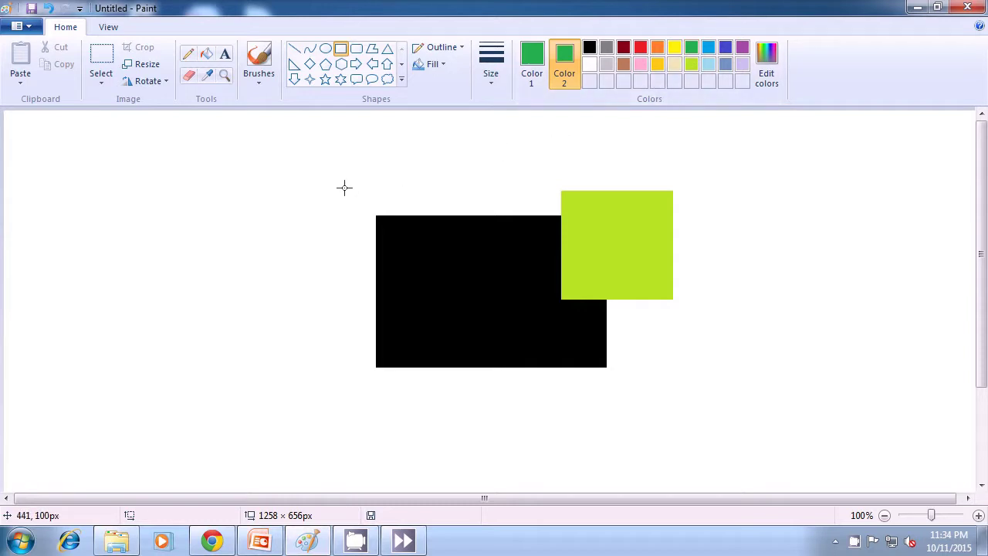
left_click_drag(331, 178, 425, 260)
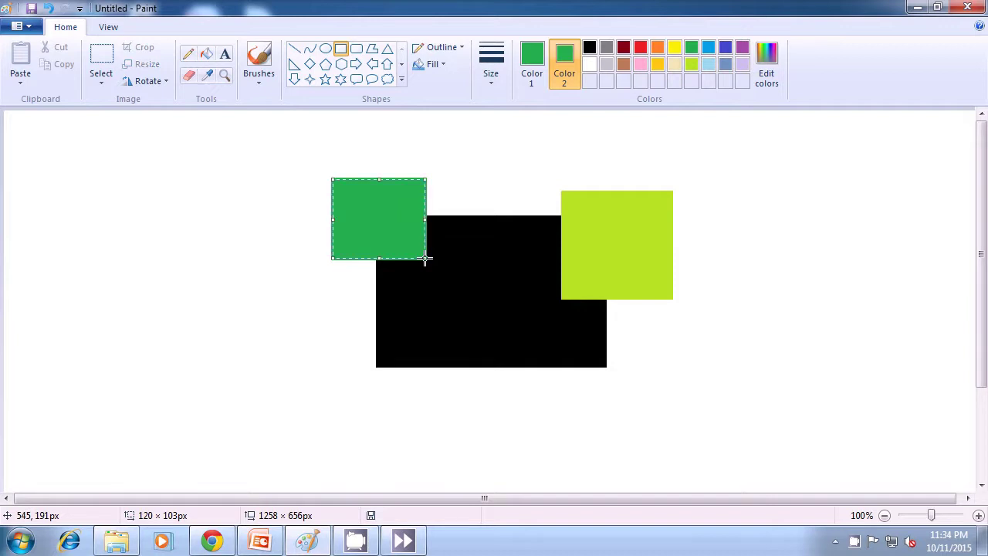
left_click(705, 325)
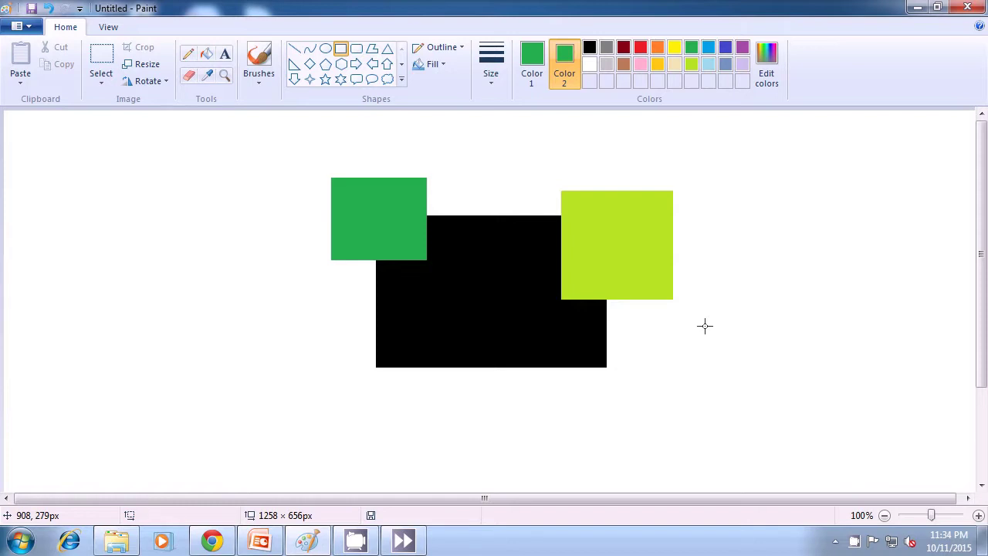
Draw a wide indigo rectangle above the black one, overlapping the green and lime rectangles, with indigo outline and fill.
left_click(726, 48)
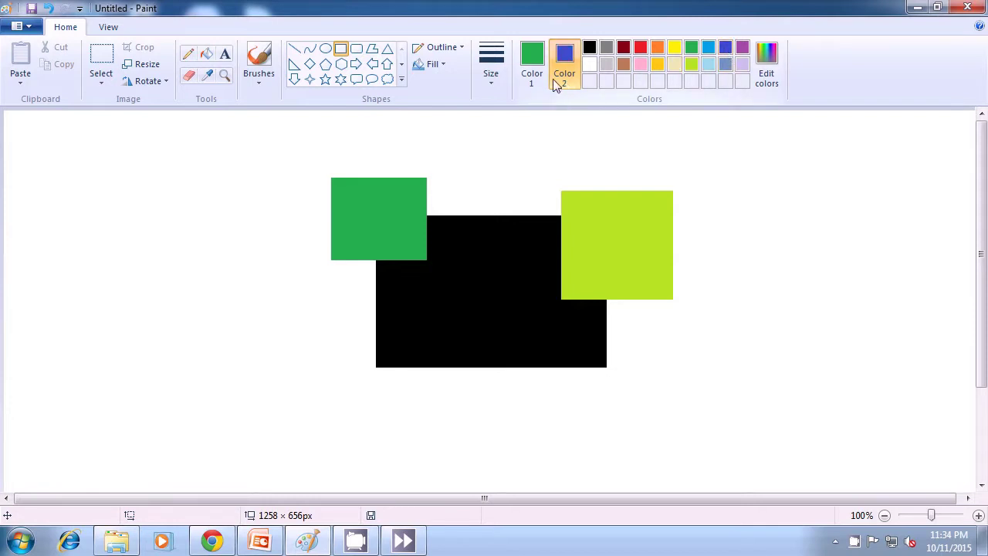
left_click(529, 74)
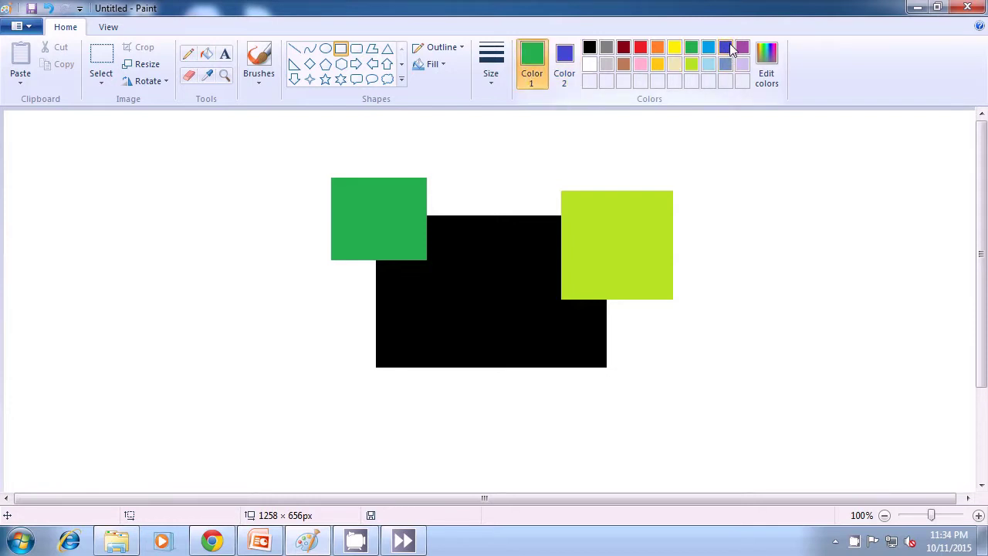
left_click(725, 48)
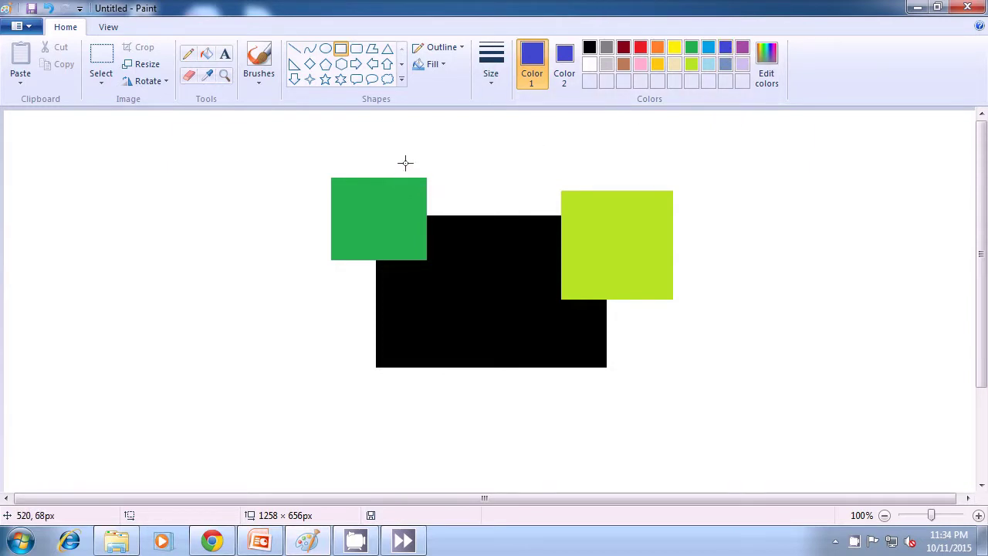
left_click_drag(408, 153, 576, 204)
left_click(730, 190)
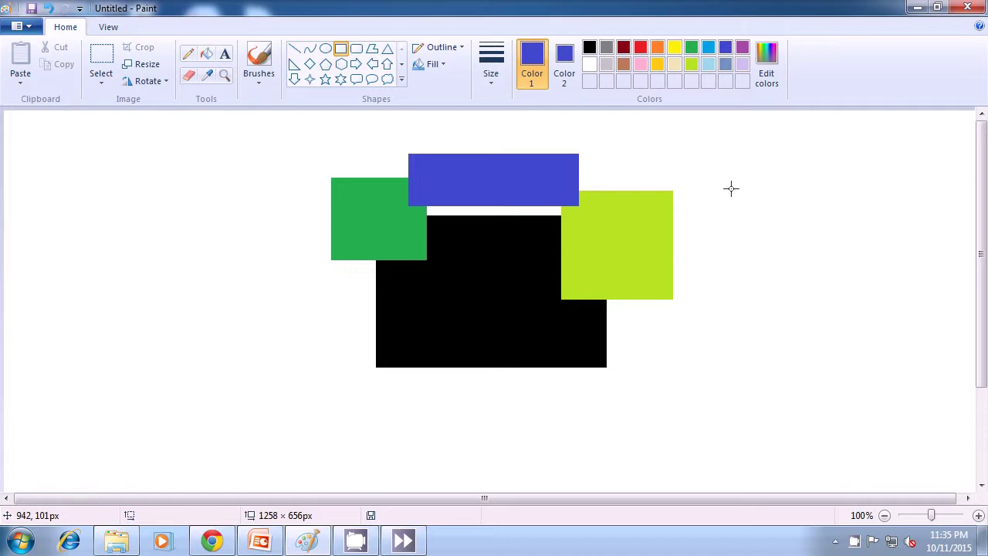
Draw a tall, narrow blue-gray rectangle, about 22 × 299 px, across the lime rectangle, with matching outline and fill.
left_click(727, 64)
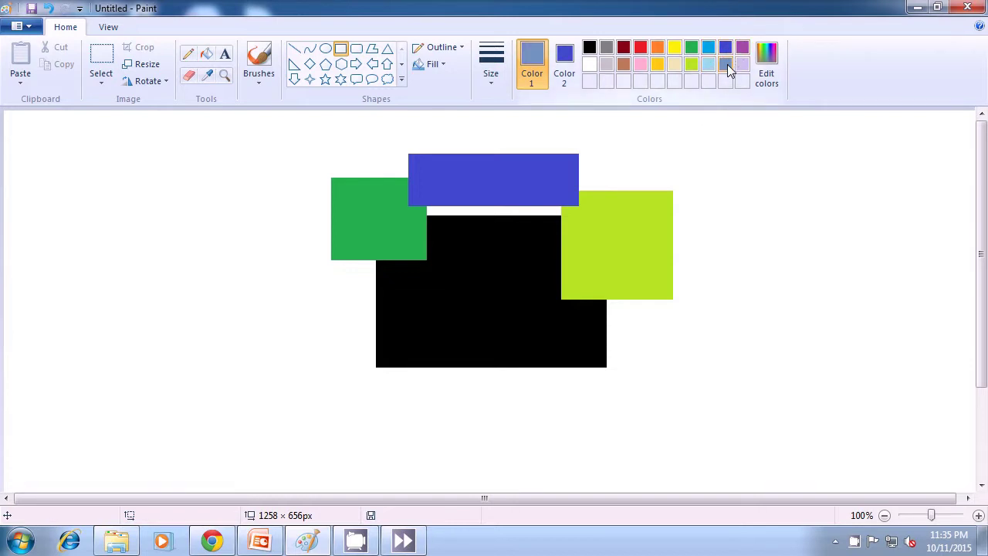
left_click(564, 68)
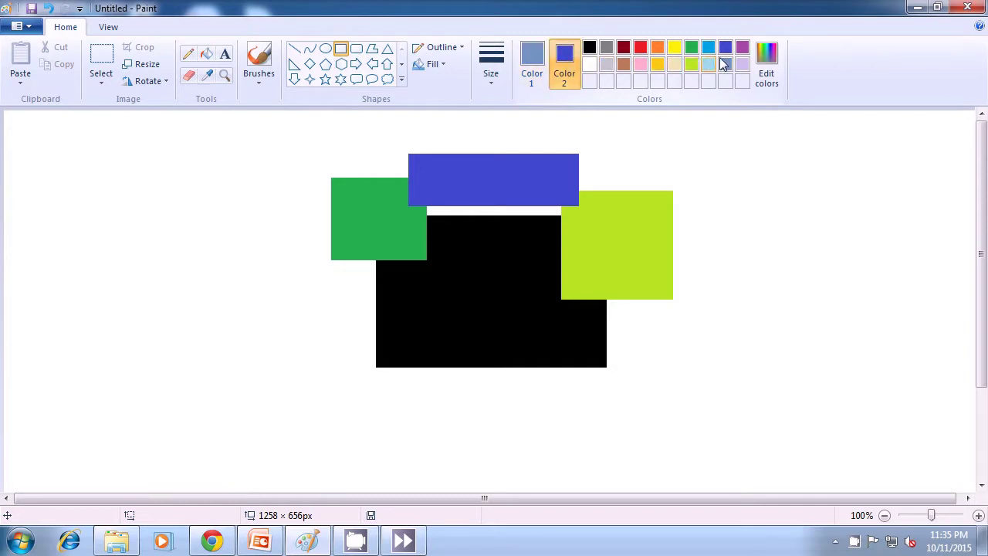
left_click(725, 64)
mouse_move(637, 158)
left_mouse_down()
mouse_move(656, 206)
mouse_move(665, 292)
mouse_move(653, 391)
left_mouse_up()
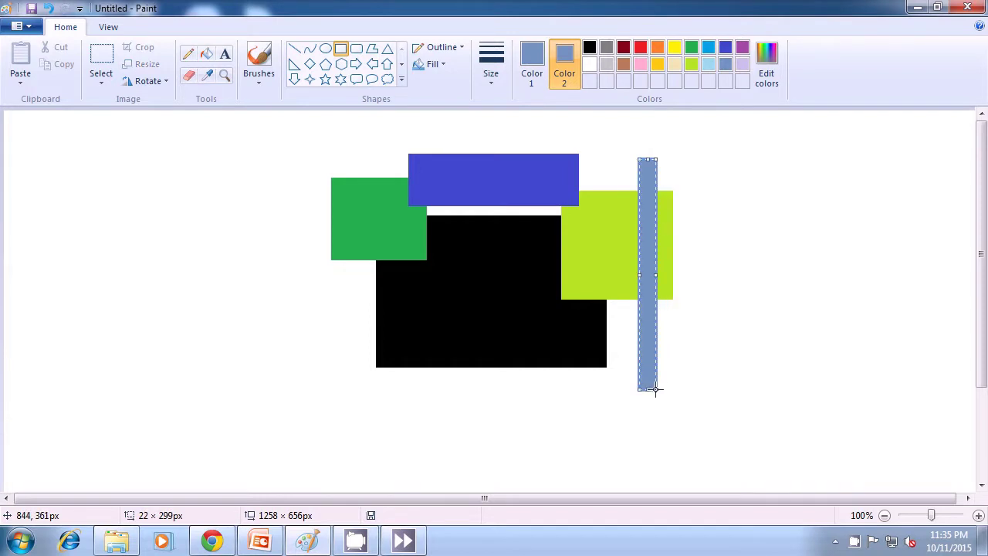
left_click(816, 341)
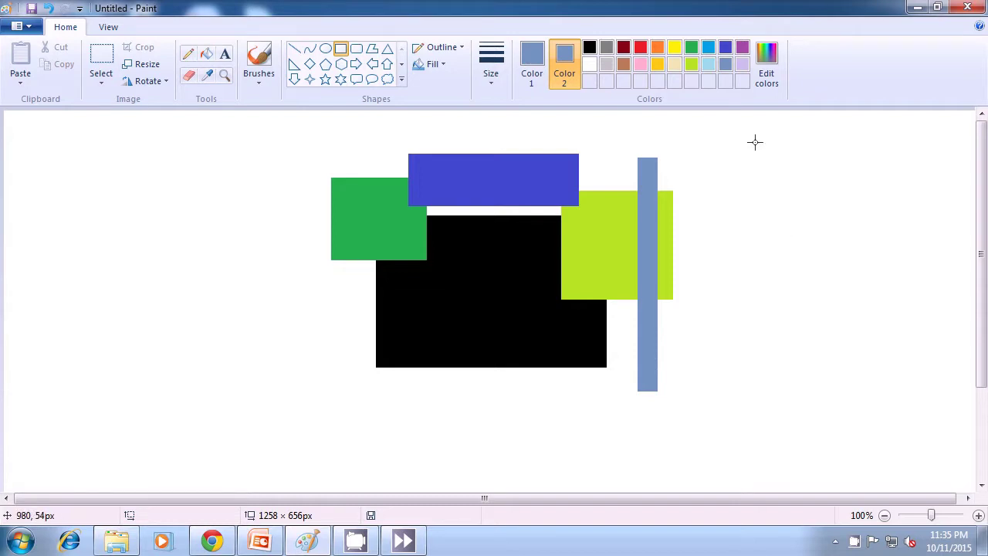
Draw a tall light turquoise rectangle over the black rectangle's lower-right corner, undoing the first attempt and redrawing it narrower.
left_click(708, 65)
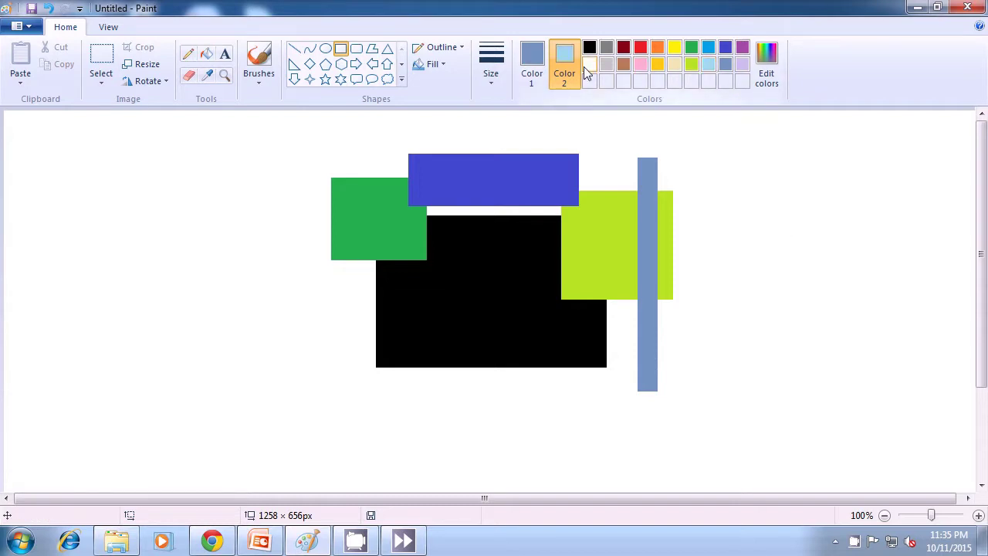
left_click(533, 64)
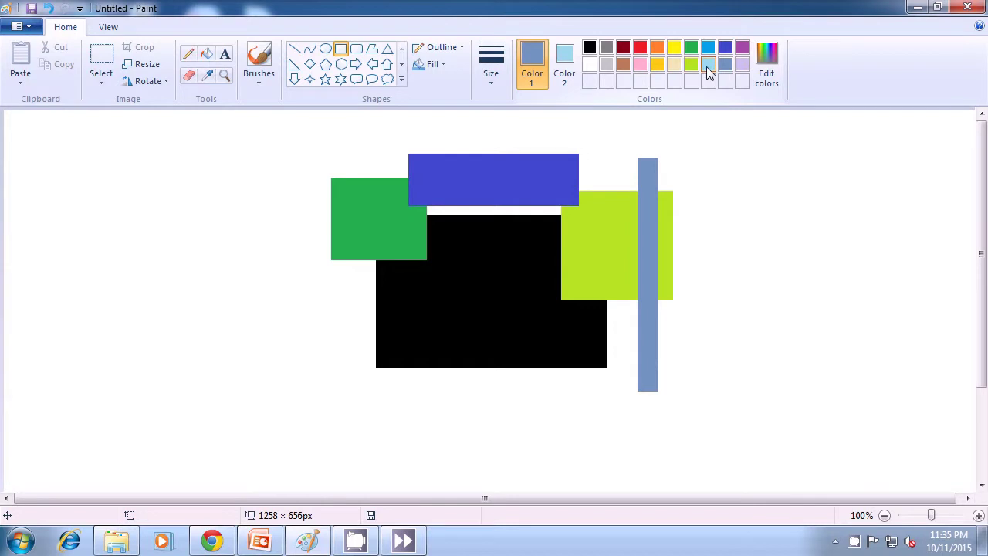
left_click(707, 64)
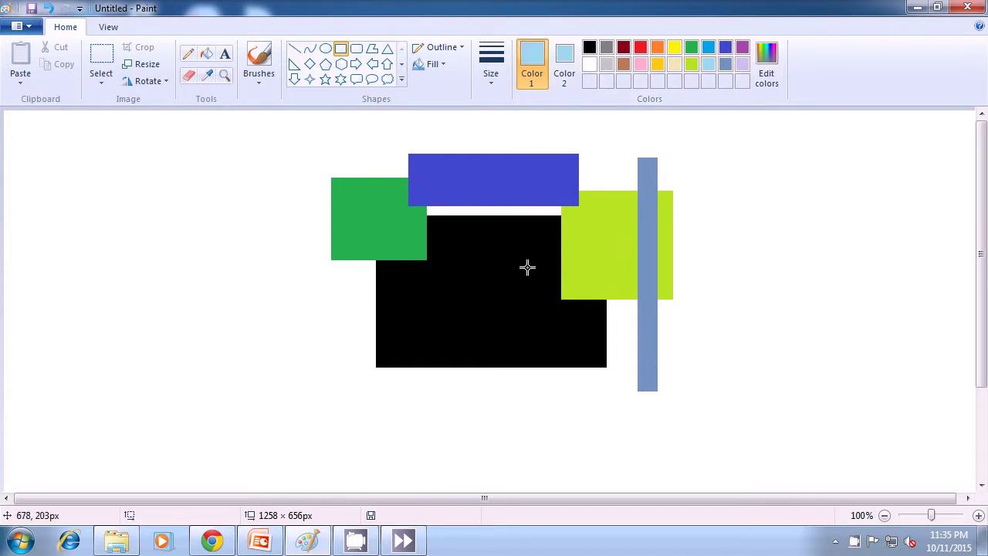
mouse_move(532, 263)
left_mouse_down()
mouse_move(566, 307)
mouse_move(592, 372)
mouse_move(602, 466)
left_mouse_up()
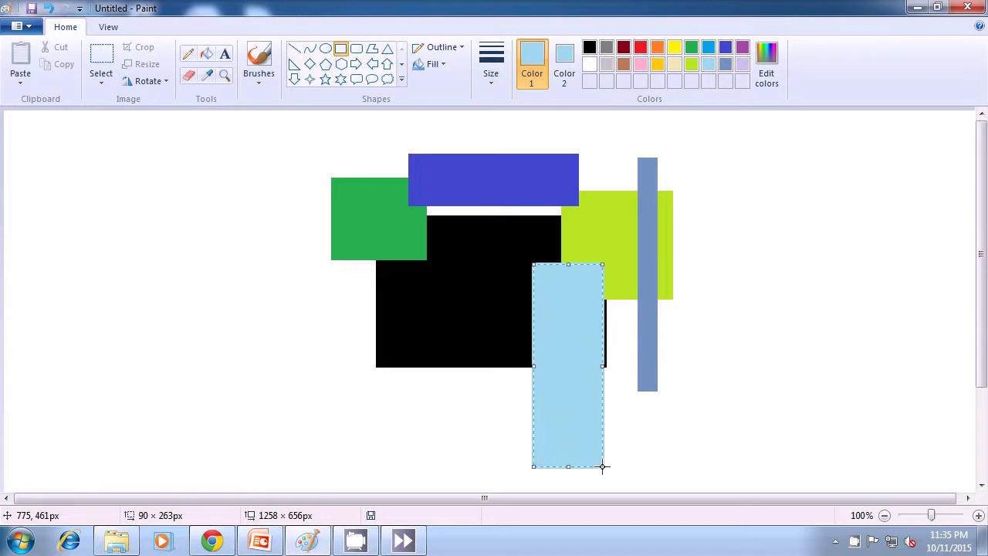
key("ctrl+z")
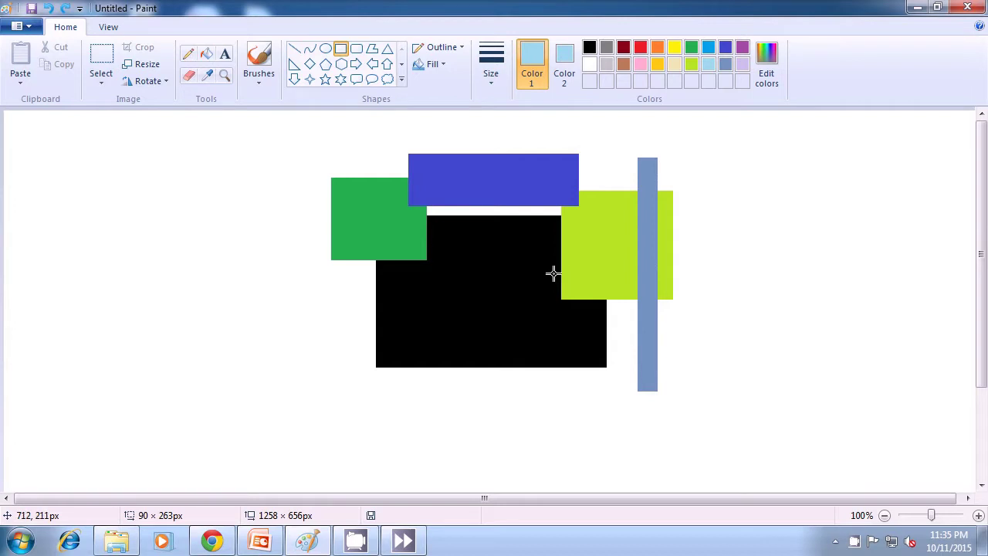
left_click_drag(553, 267, 610, 454)
left_click(754, 394)
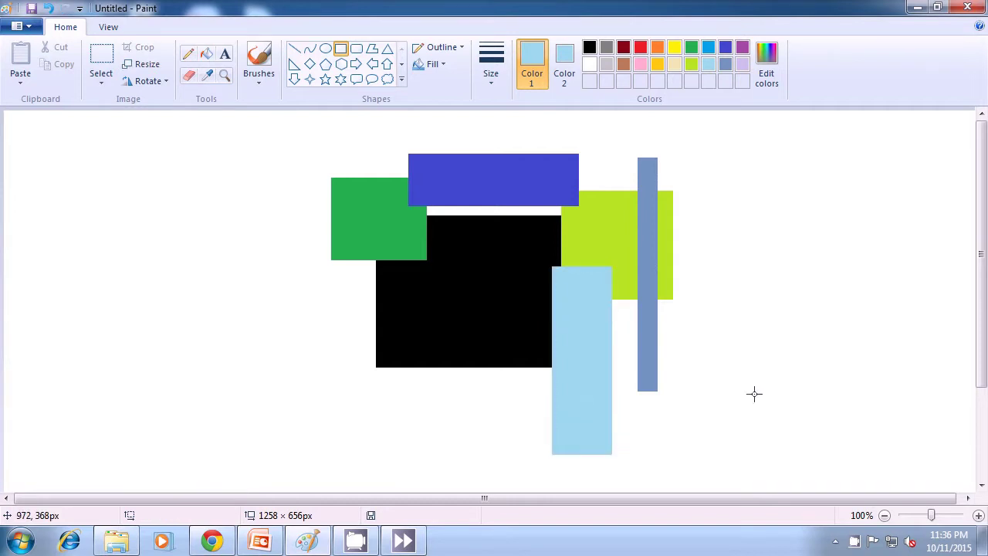
Draw a small indigo rectangle with matching outline and fill inside the light turquoise rectangle.
left_click(728, 51)
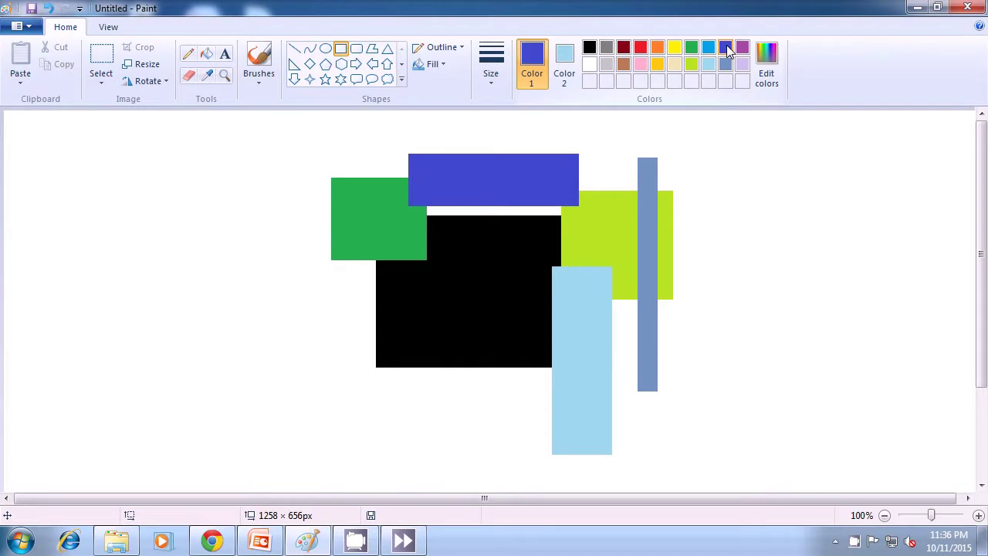
left_click(567, 63)
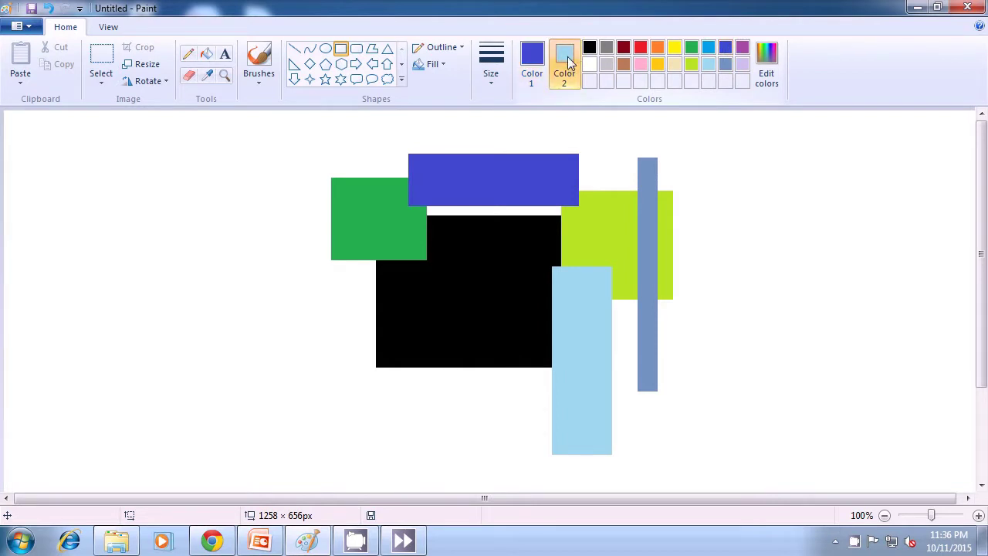
left_click(727, 50)
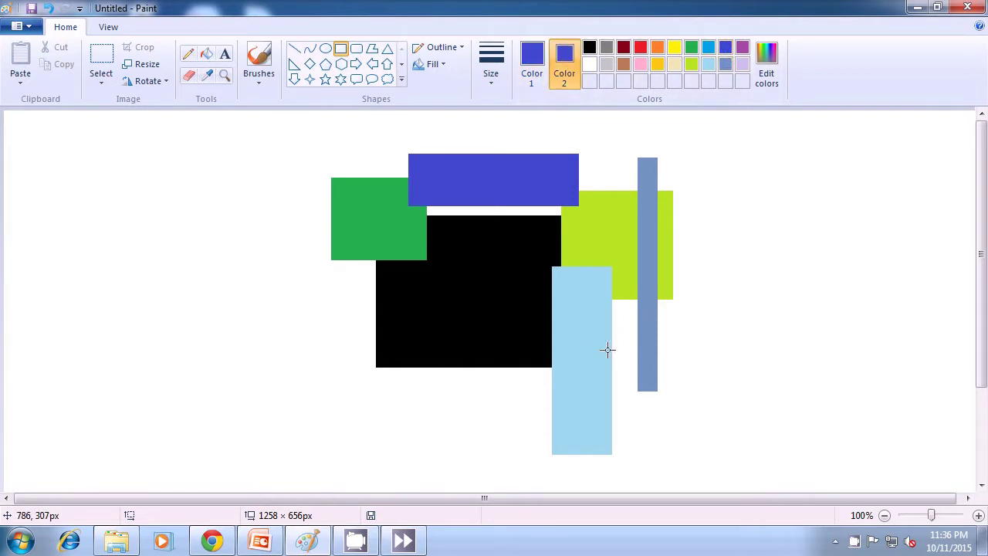
left_click_drag(564, 373, 601, 393)
left_click(757, 362)
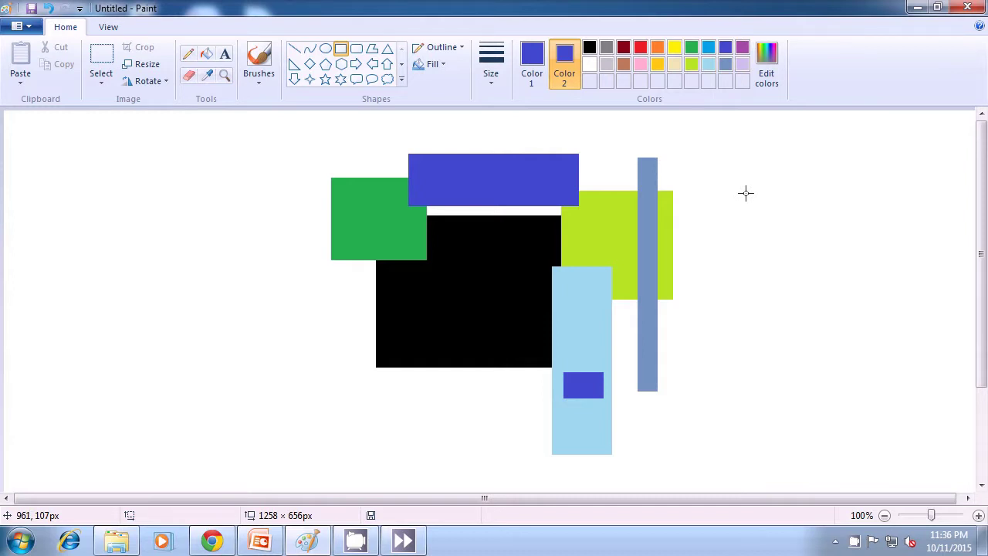
Draw a solid lavender rectangle, about 103 × 48 px, over the black rectangle's lower-left corner.
left_click(746, 67)
left_click(531, 68)
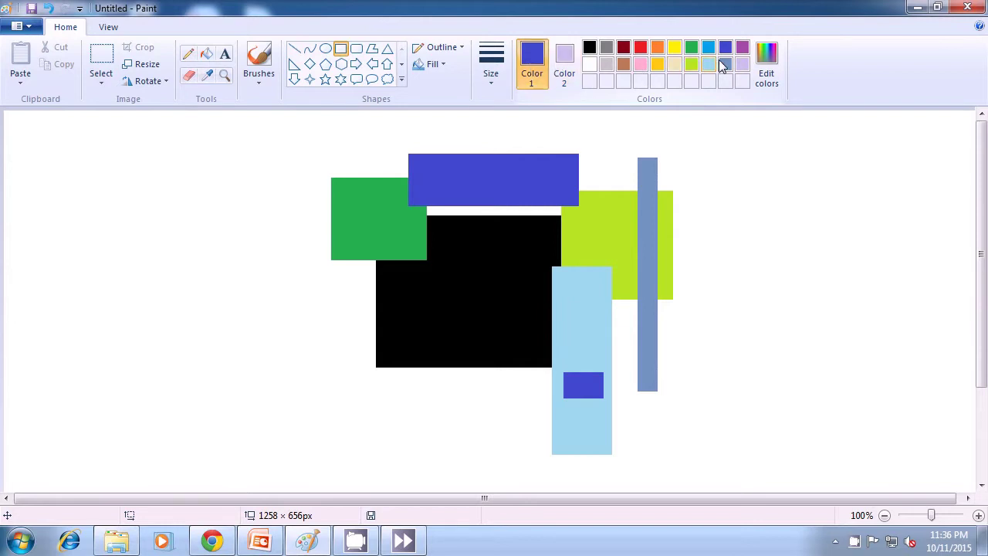
left_click(743, 64)
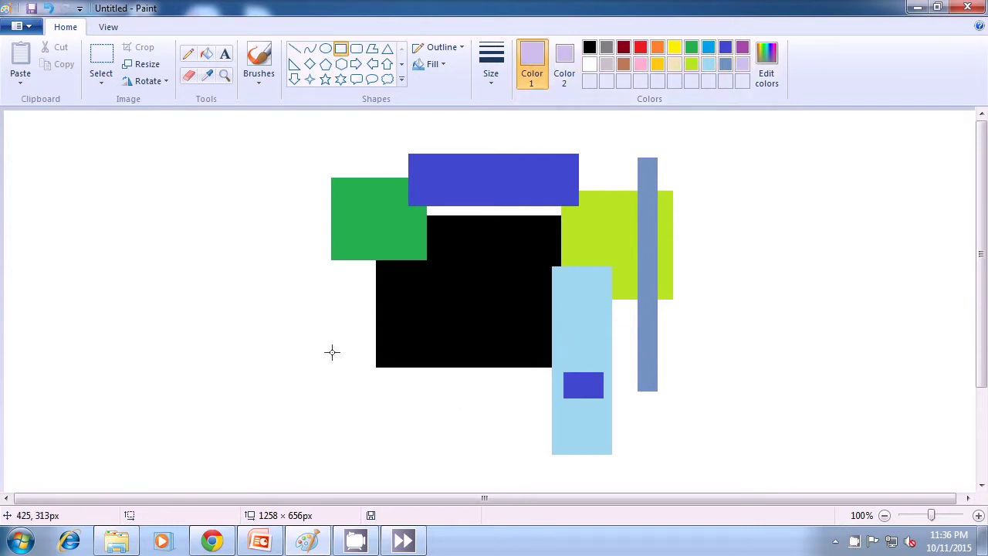
mouse_move(323, 333)
left_mouse_down()
mouse_move(377, 380)
mouse_move(402, 372)
left_mouse_up()
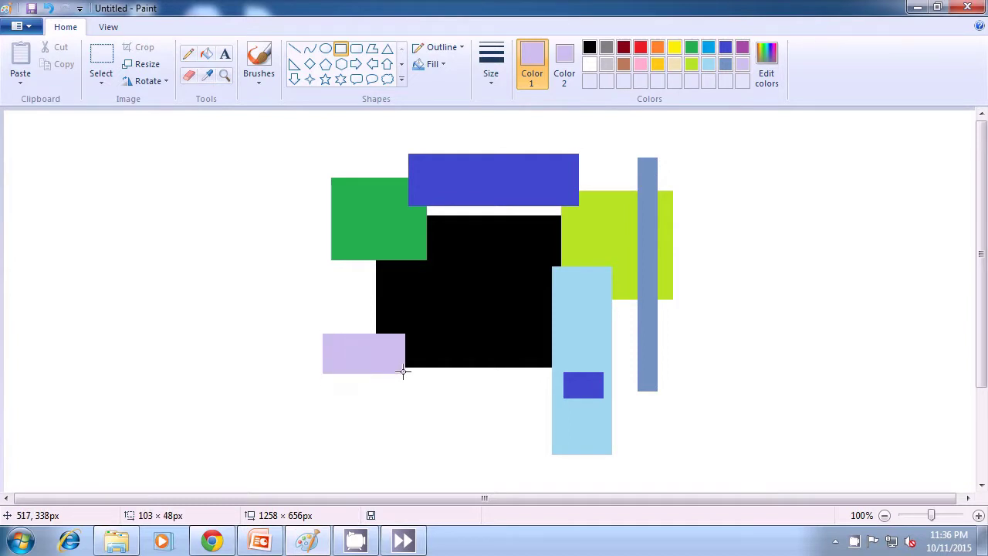
left_click_drag(403, 371, 403, 371)
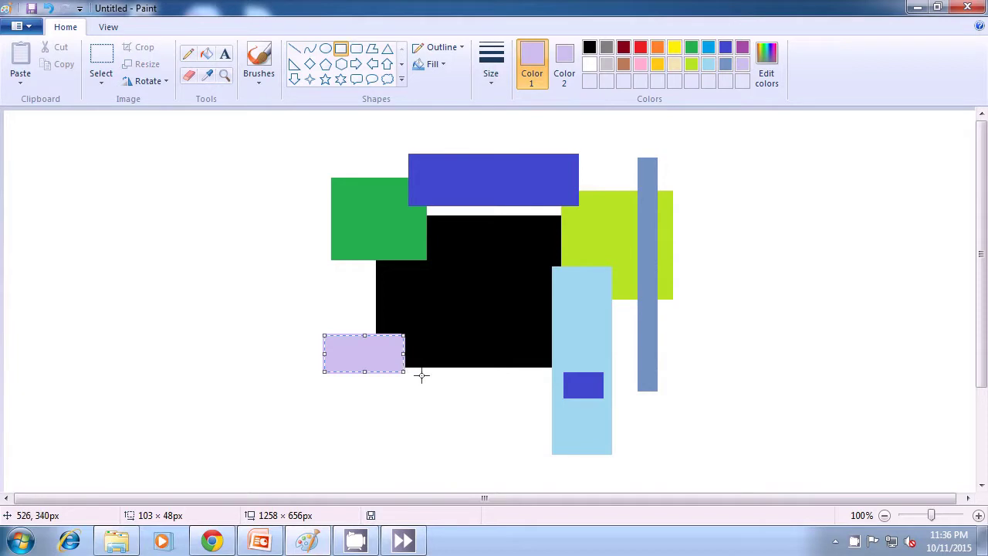
left_click(763, 355)
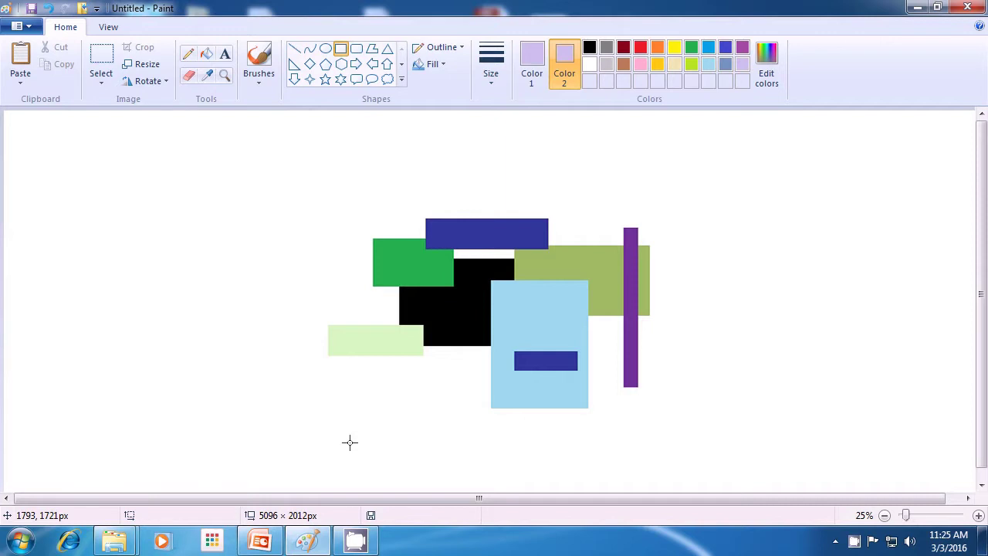
Erase the whole drawing, set the background color (Color 2) to white, and clear the entire canvas again.
key("ctrl+a")
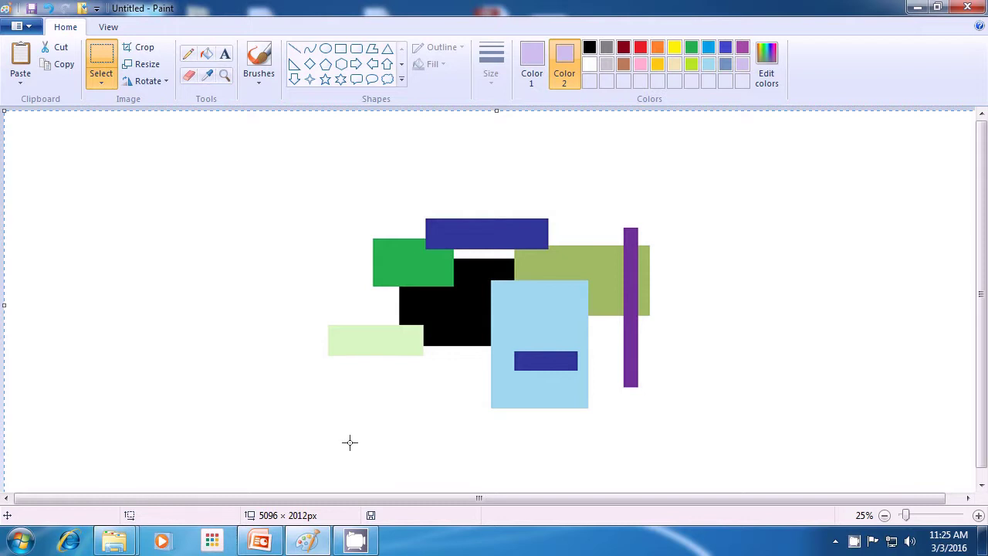
key("Delete")
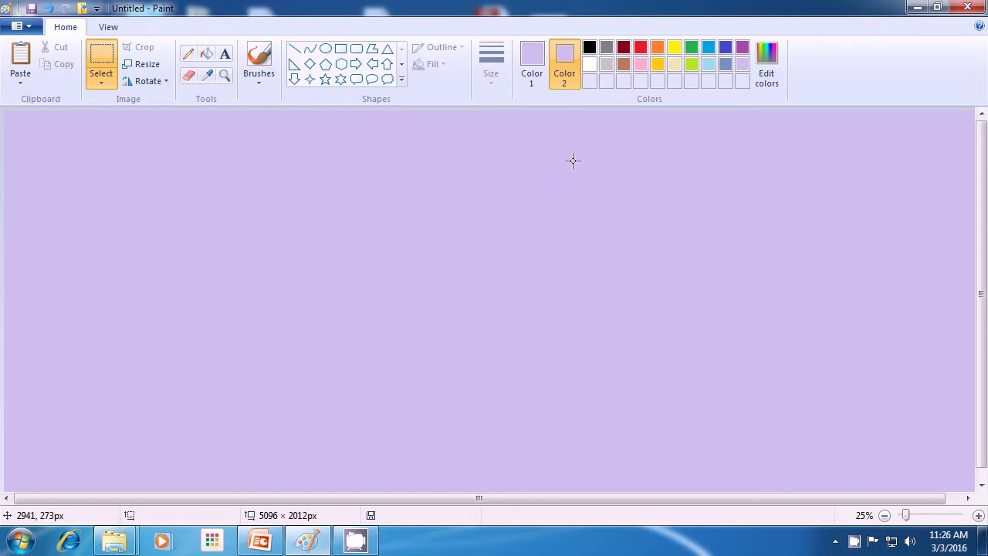
left_click(590, 65)
key("ctrl+a")
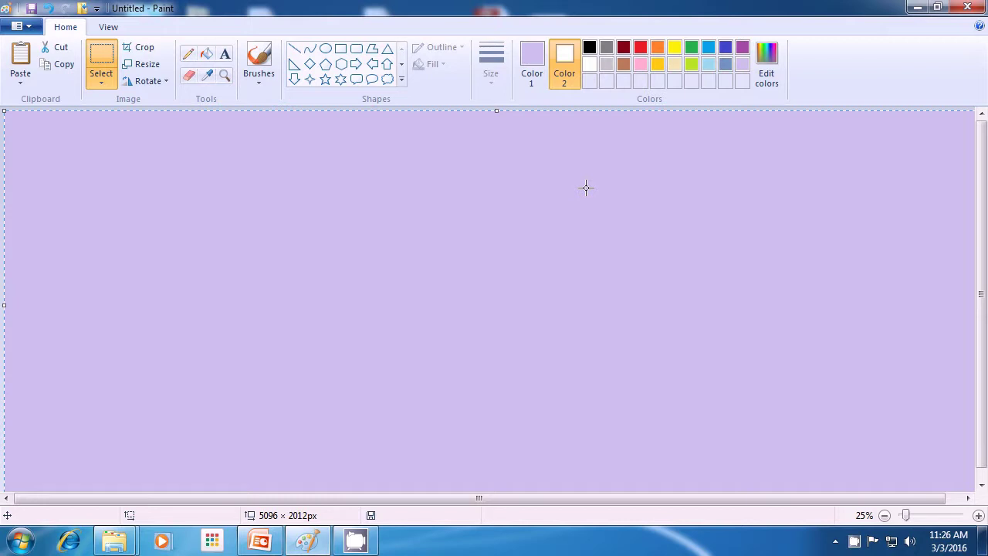
key("Delete")
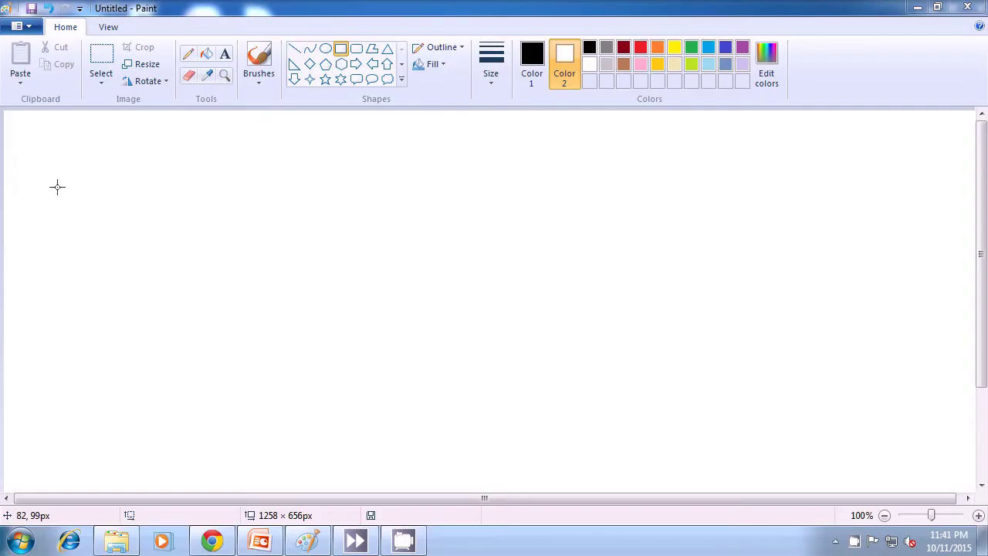
Draw a large rectangle near the middle of the canvas with indigo as both Color 1 and Color 2 and a solid color fill.
left_click(343, 46)
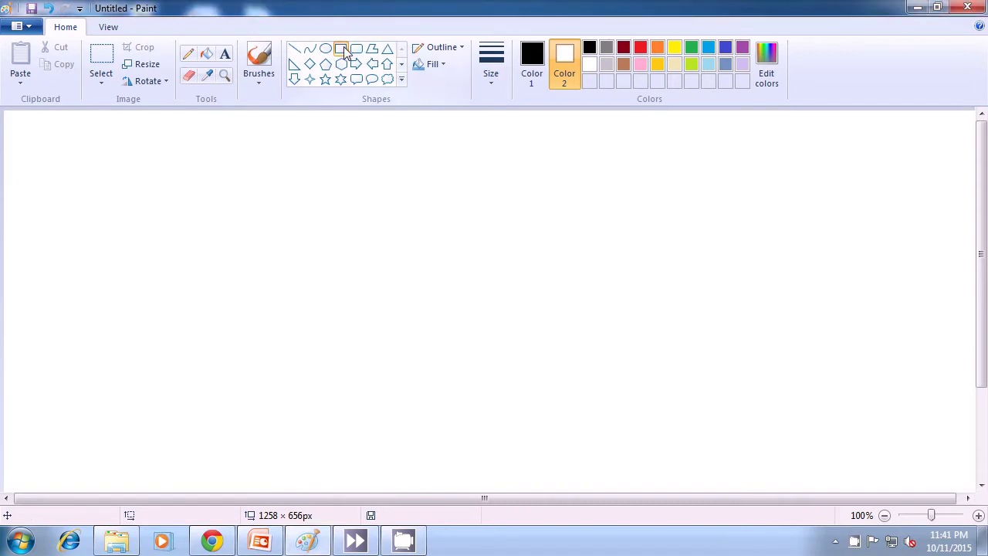
left_click(742, 48)
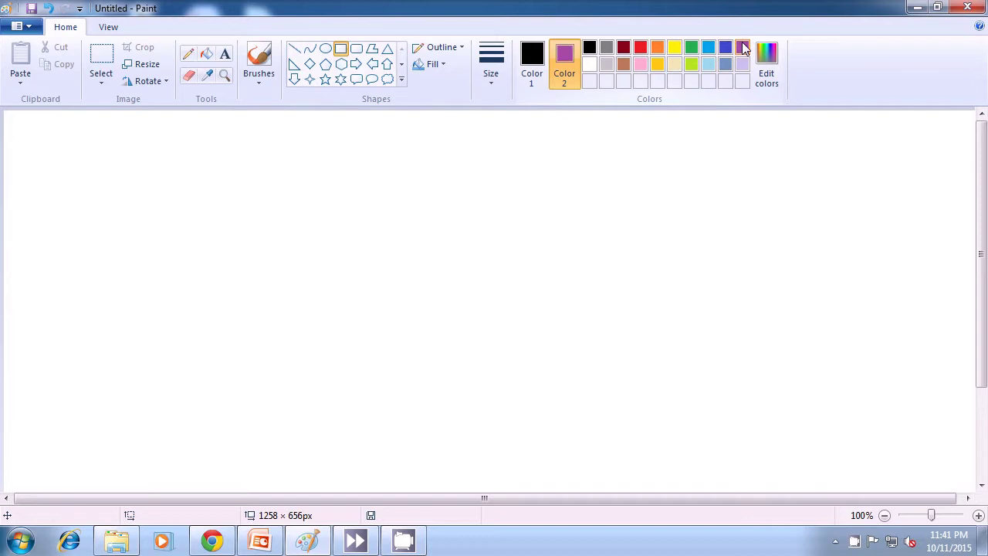
left_click(725, 48)
left_click(544, 62)
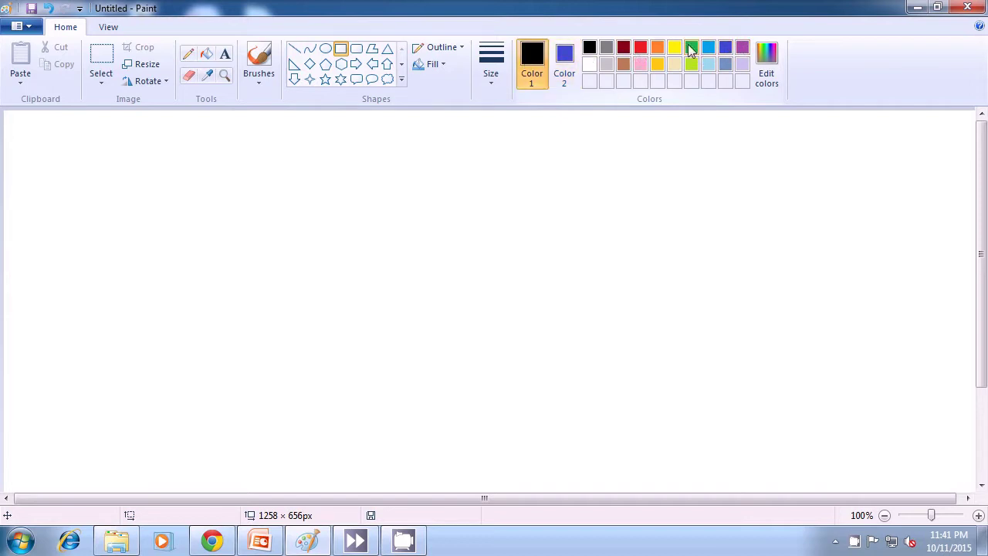
left_click(724, 47)
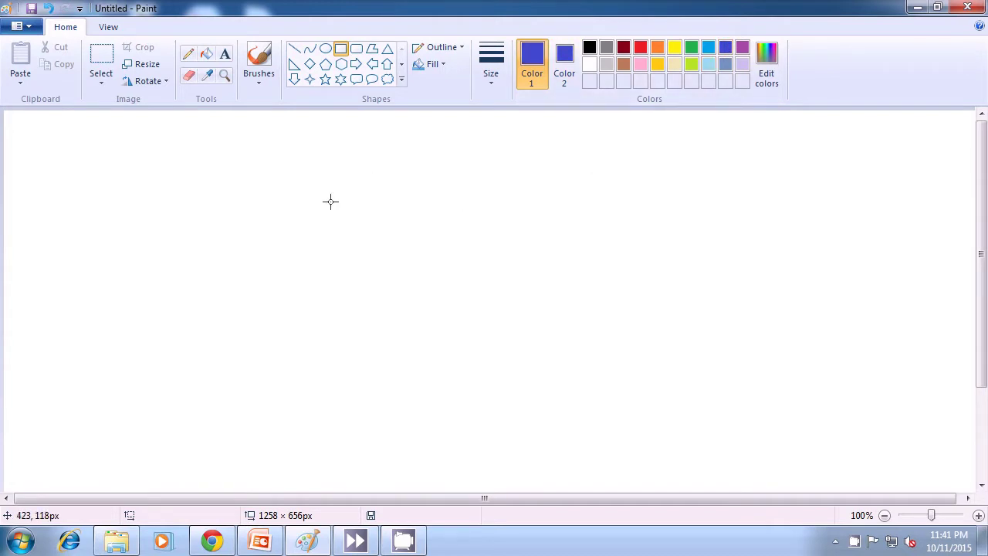
left_click(445, 69)
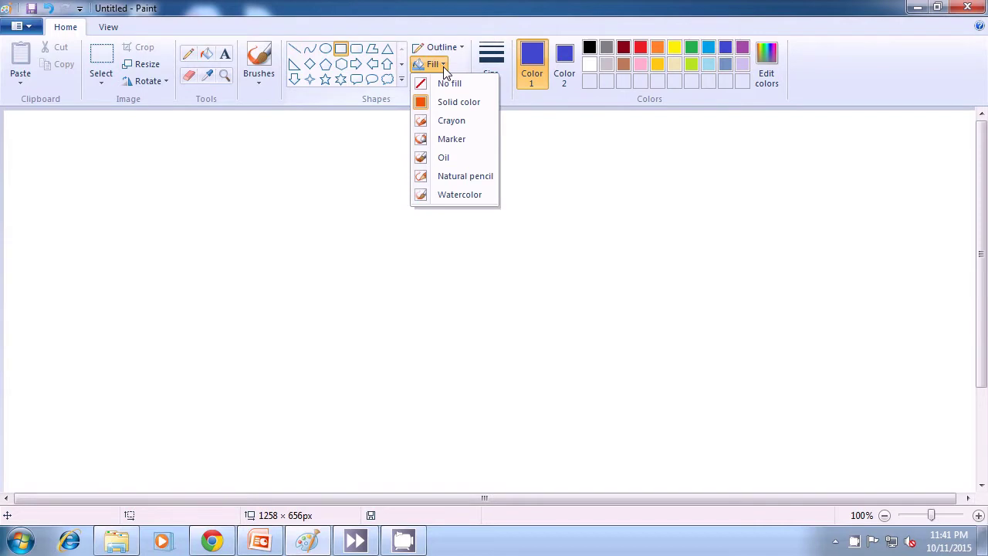
left_click(454, 105)
left_click_drag(374, 178, 617, 349)
left_click(733, 323)
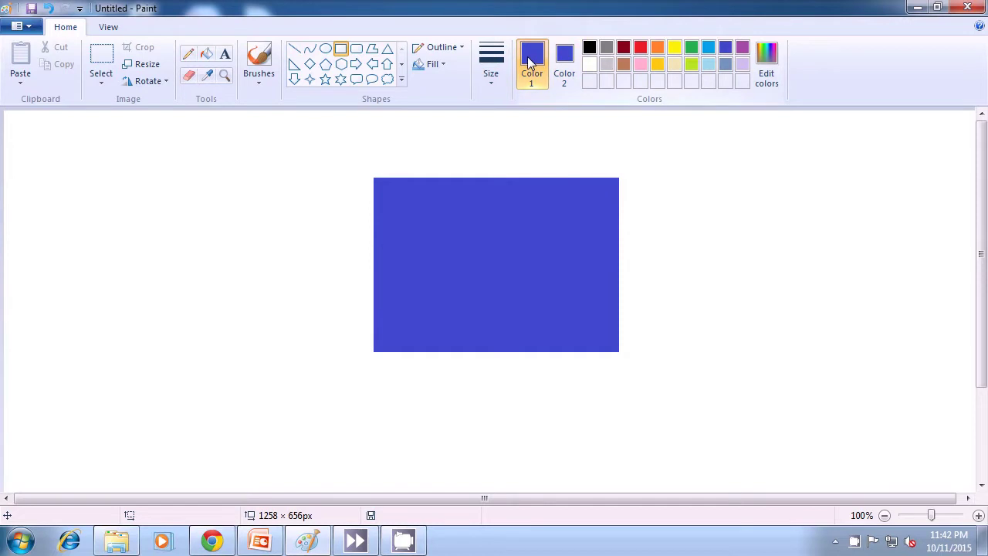
Draw a rectangle with a dark red outline and white solid fill over the indigo rectangle's upper-right corner.
left_click(624, 49)
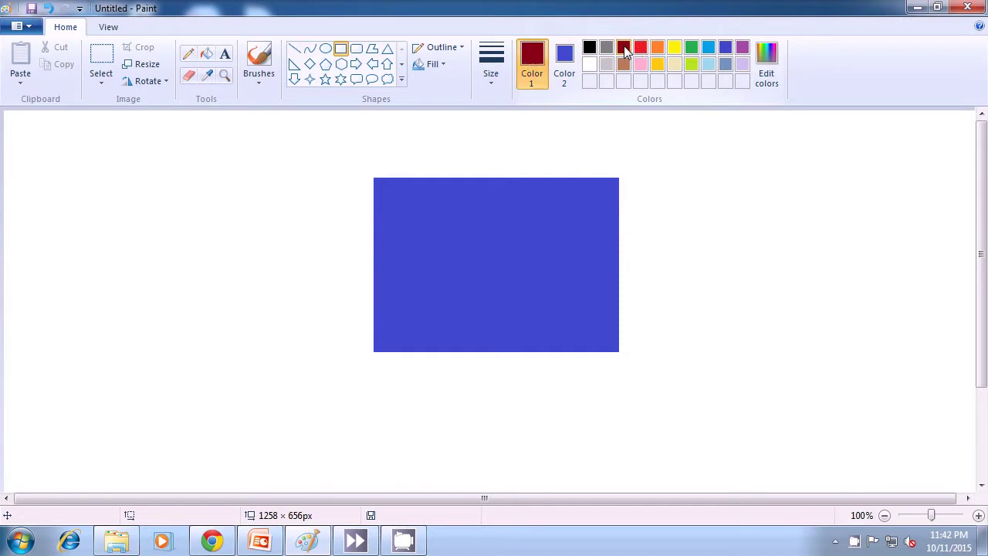
left_click(571, 60)
left_click(592, 68)
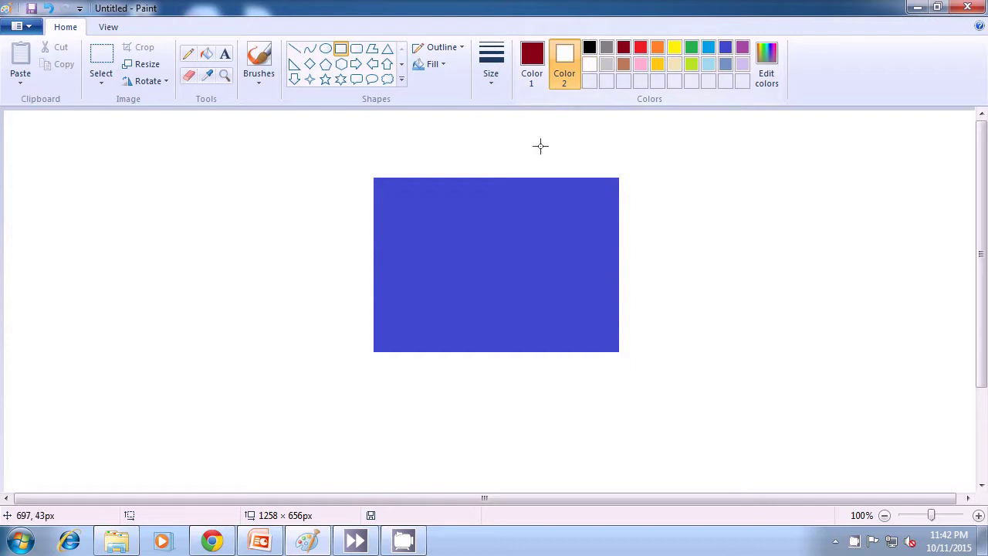
left_click_drag(519, 153, 723, 267)
left_click(810, 266)
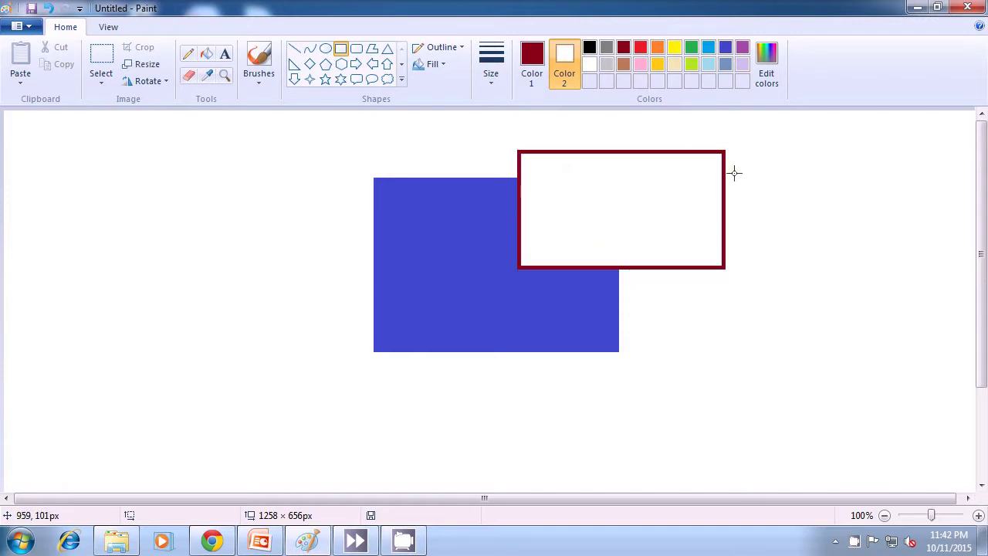
Draw a small rectangle with blue-gray outline and fill inside the white rectangle, near its lower-right corner.
left_click(531, 68)
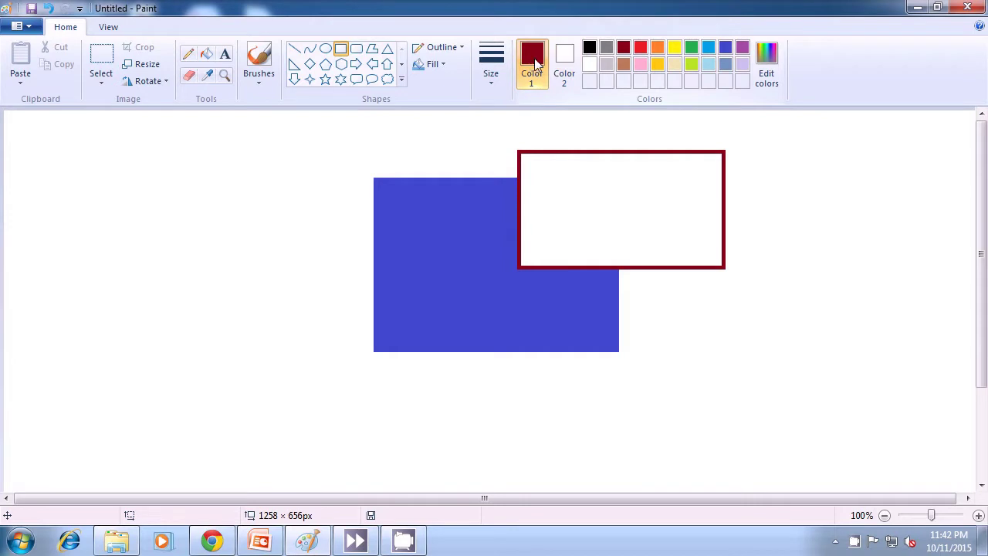
left_click(589, 49)
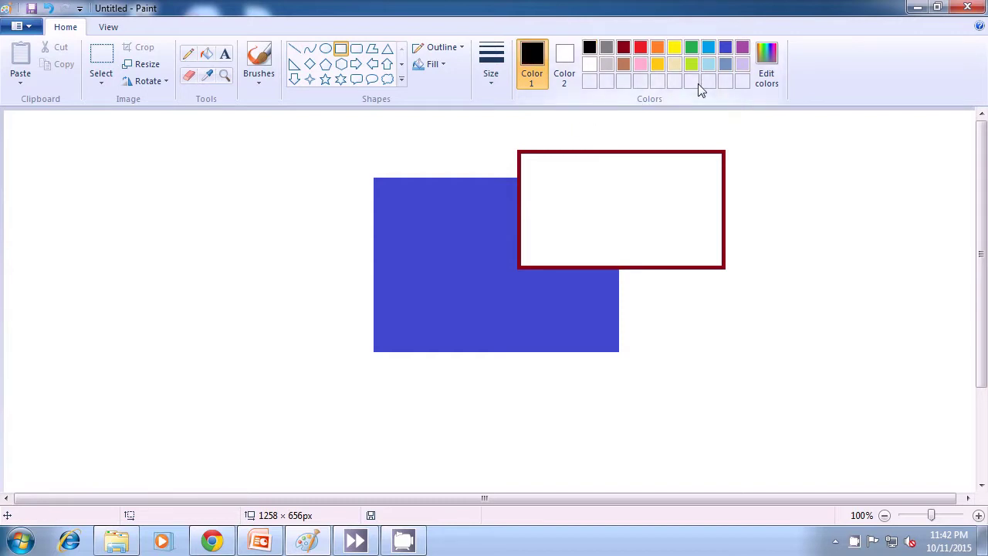
left_click(729, 66)
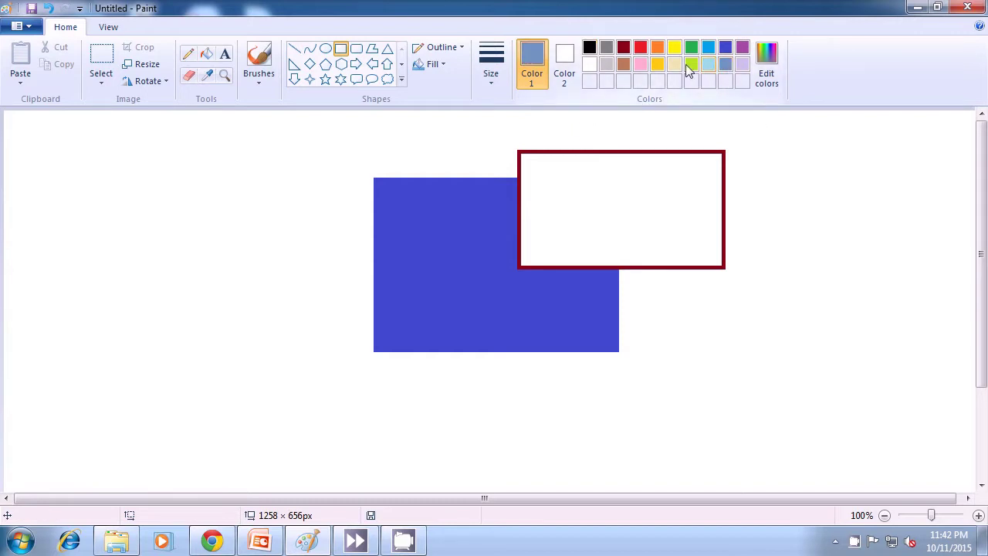
left_click(567, 60)
left_click(726, 65)
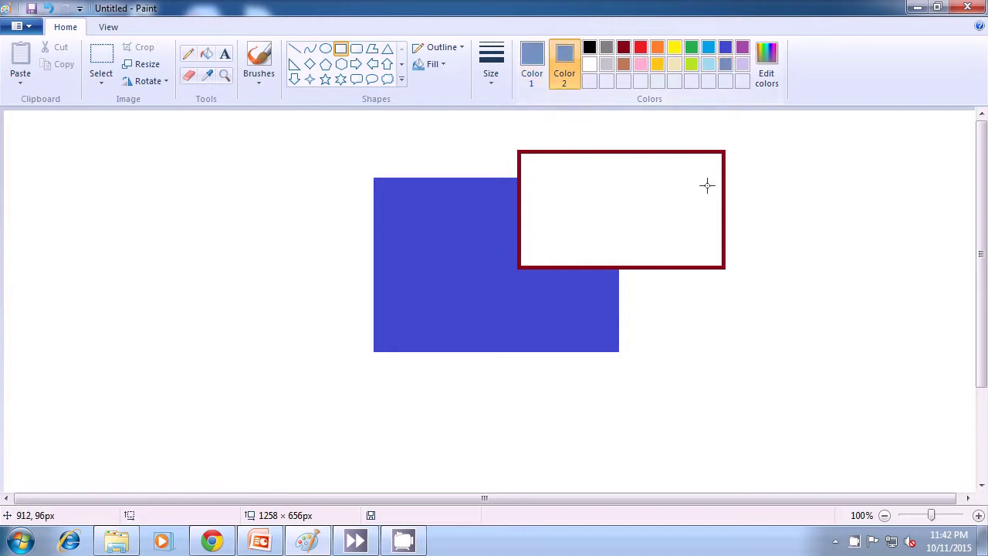
left_click_drag(664, 215, 699, 240)
left_click(794, 234)
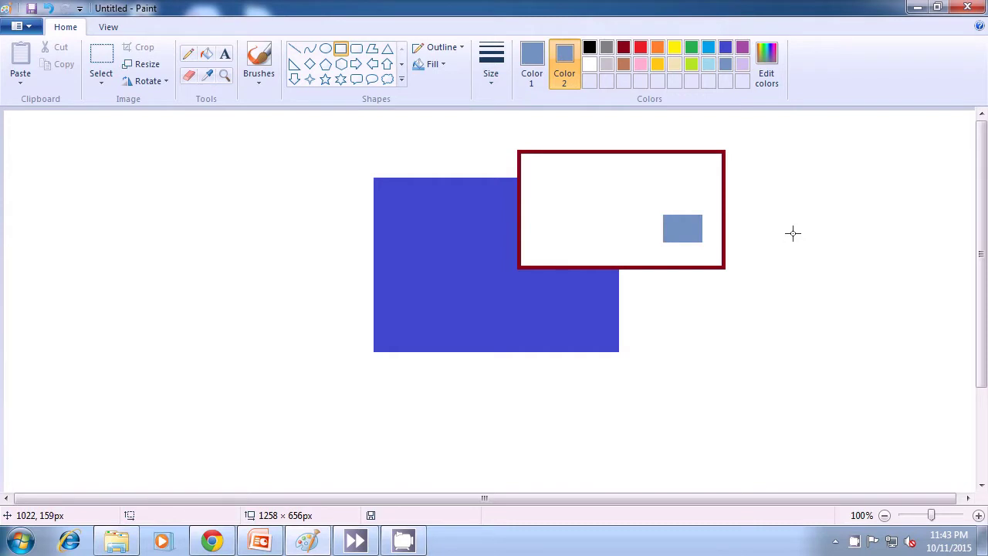
With Color 2 white and No fill, draw a wide, flat black-outlined rectangle overlapping the blue-gray rectangle's lower-left corner.
left_click(589, 65)
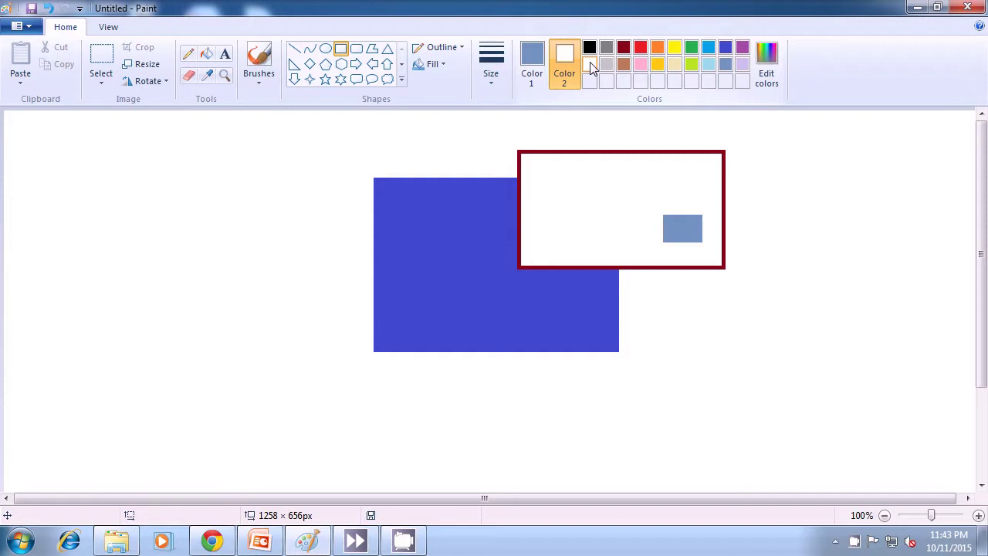
left_click(533, 74)
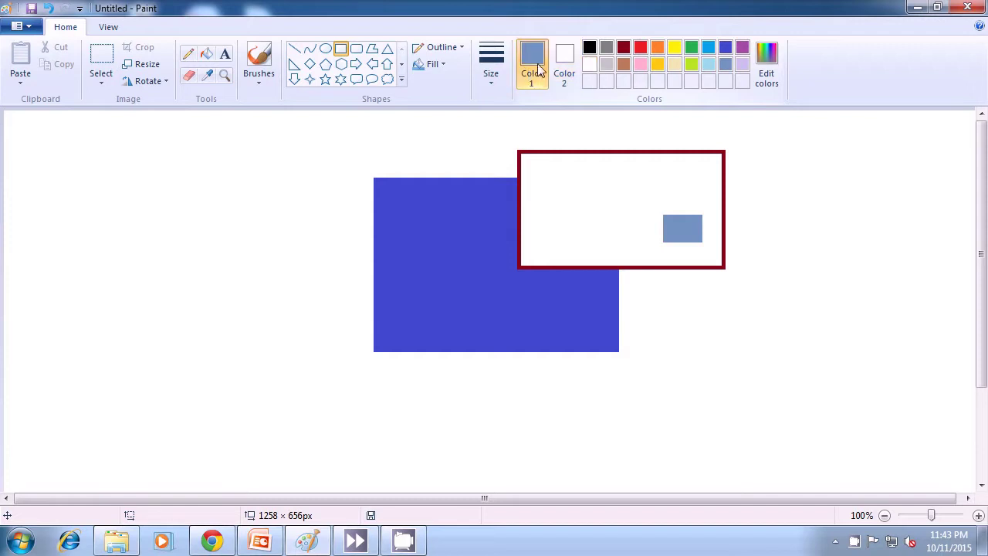
left_click(589, 49)
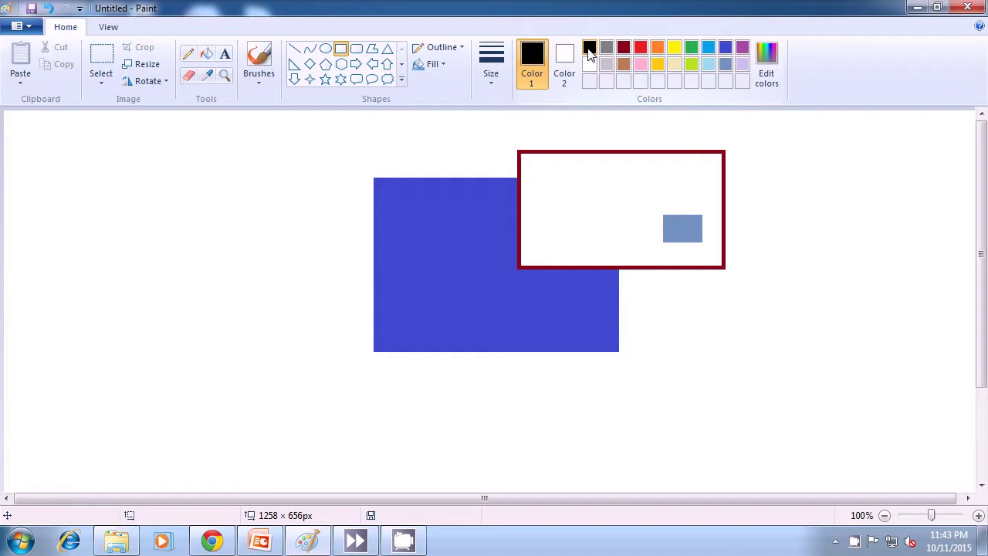
left_click(443, 65)
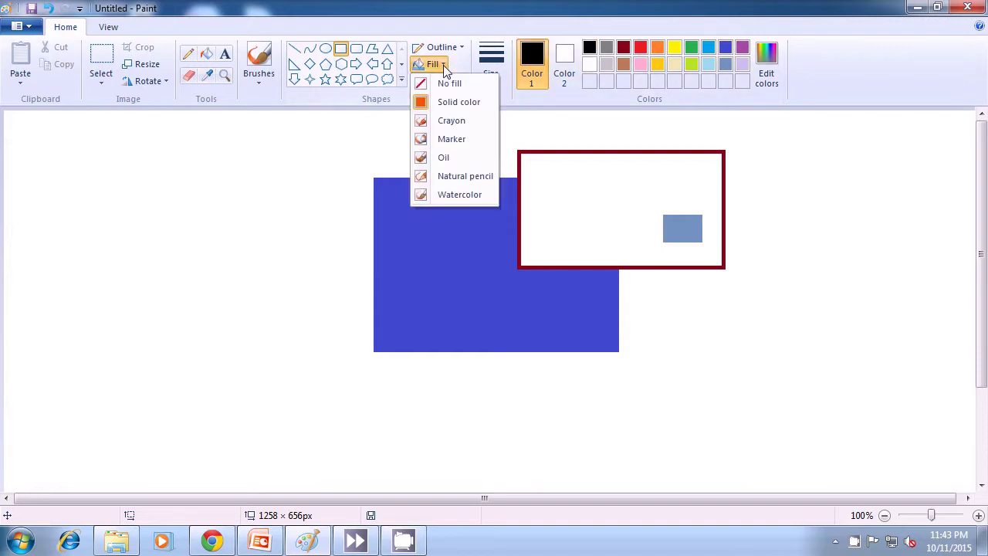
left_click(446, 84)
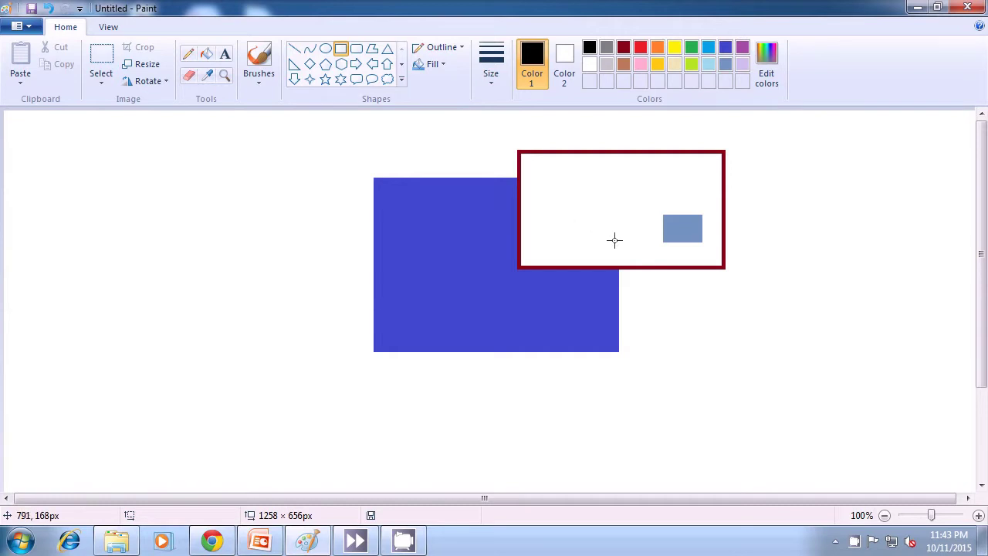
left_click_drag(597, 236, 691, 257)
left_click(766, 252)
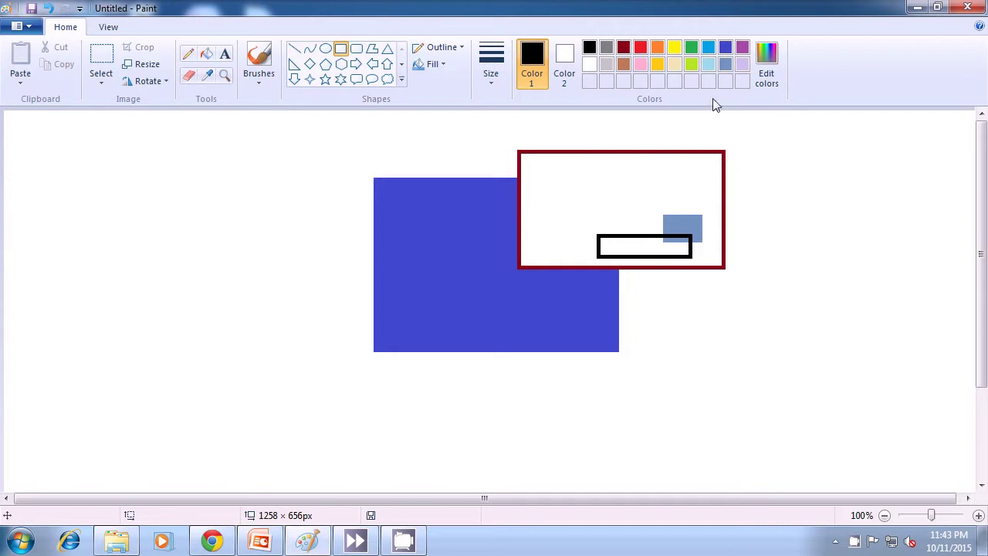
Draw an unfilled turquoise-outlined rectangle across the lower edge of the indigo rectangle.
left_click(706, 49)
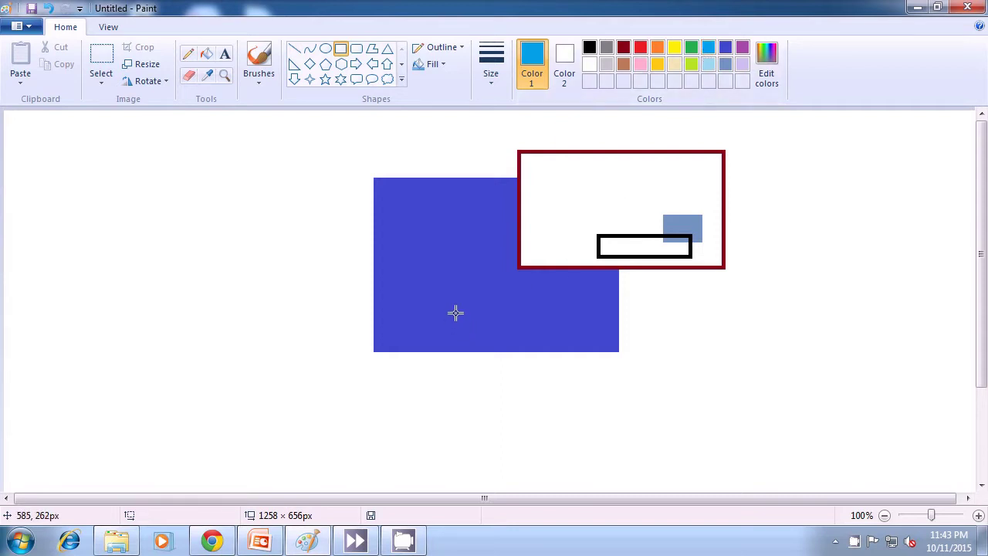
left_click_drag(455, 312, 550, 398)
left_click(678, 368)
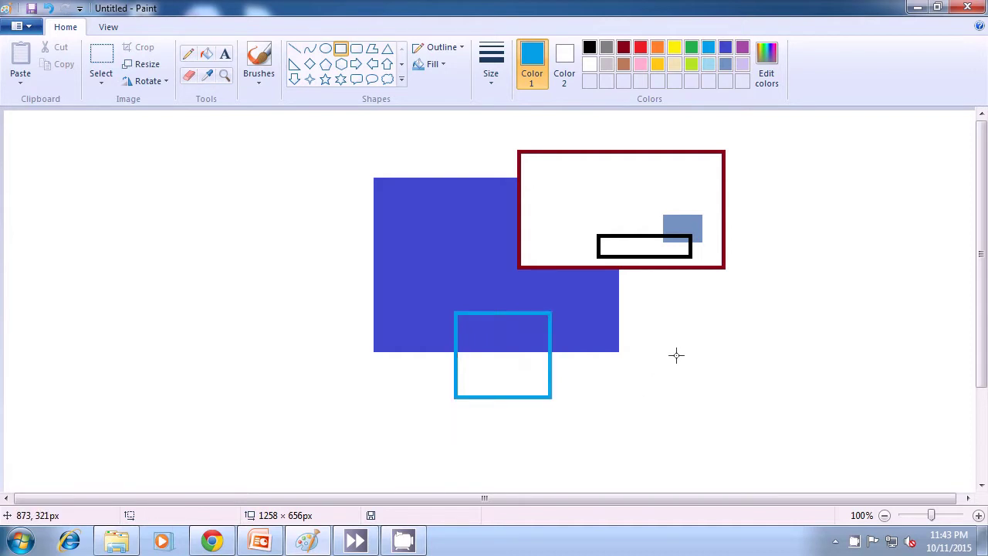
Draw a wide, flat unfilled rectangle with a green outline across the indigo rectangle's right edge, below the white rectangle.
left_click(687, 49)
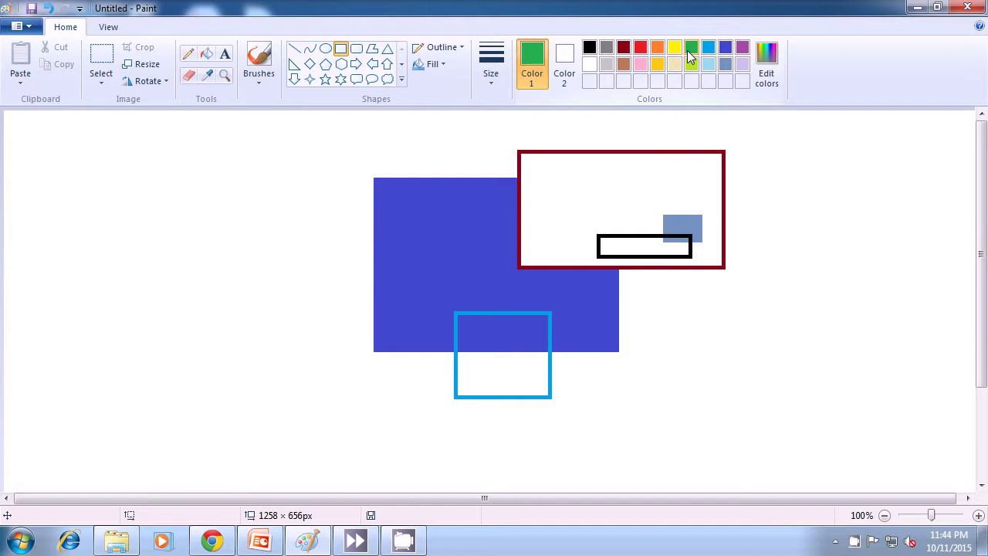
left_click_drag(580, 300, 722, 331)
left_click(789, 309)
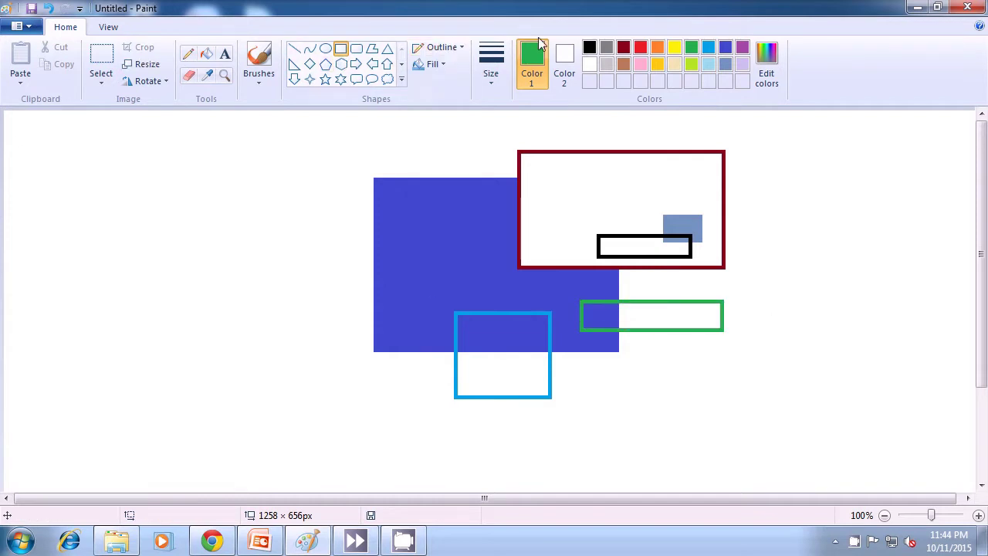
Draw an unfilled dark red outlined rectangle, about 113 × 54 px, across the indigo rectangle's left edge.
left_click(623, 47)
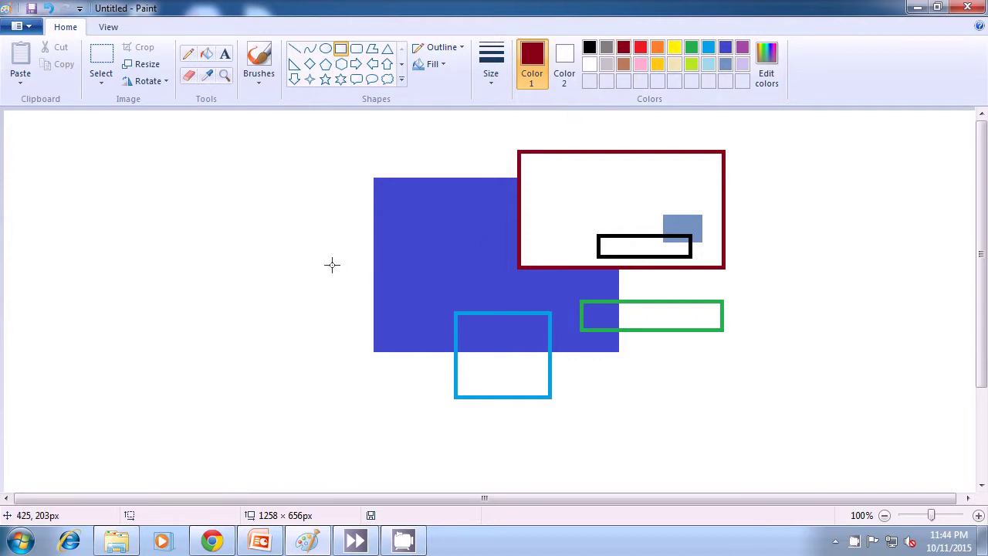
mouse_move(332, 261)
left_mouse_down()
mouse_move(347, 285)
mouse_move(405, 307)
mouse_move(427, 302)
mouse_move(418, 301)
left_mouse_up()
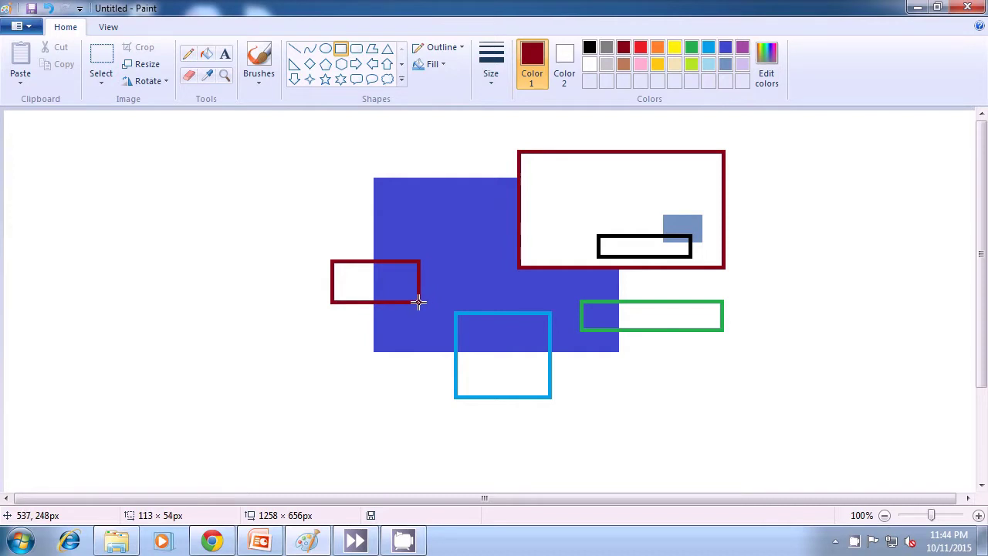
left_click_drag(417, 302, 418, 302)
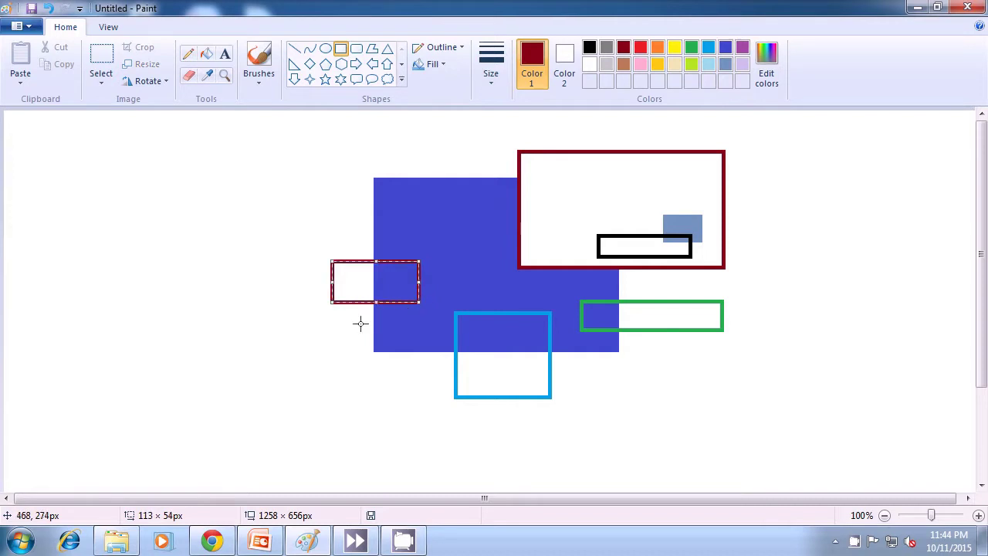
left_click(289, 331)
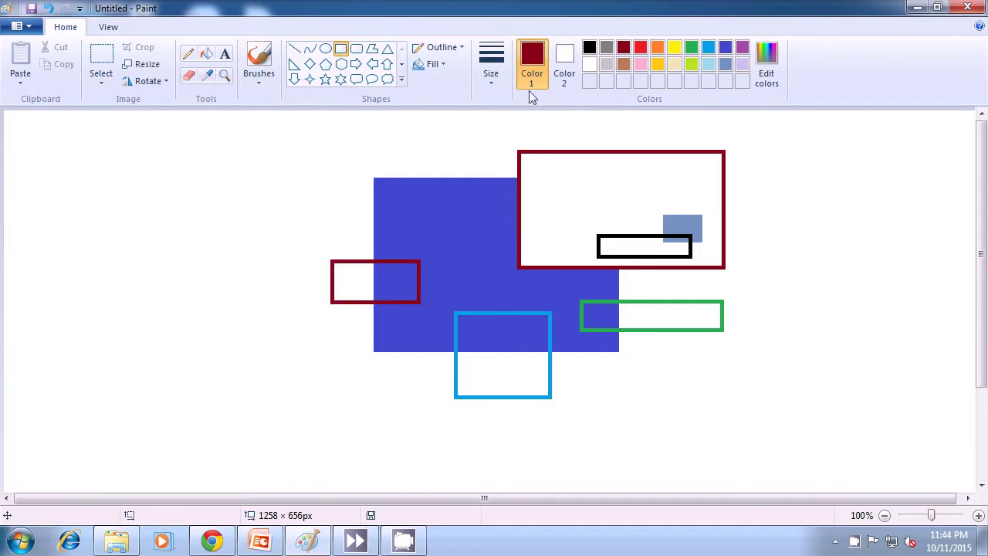
Draw a solid red rectangle, about 108 × 63 px, with red outline and fill over the lower-left part of the small dark red outline.
left_click(640, 48)
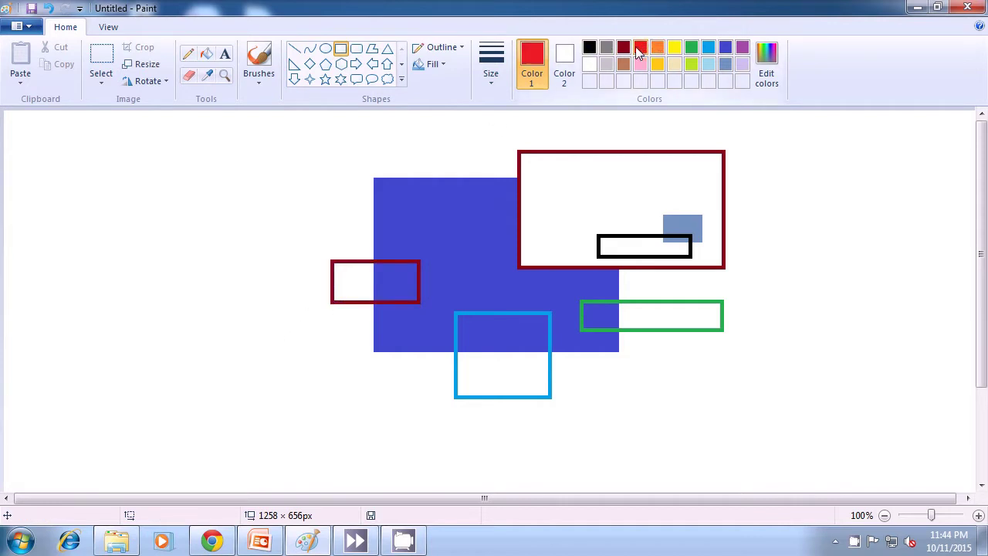
left_click(564, 66)
left_click(640, 48)
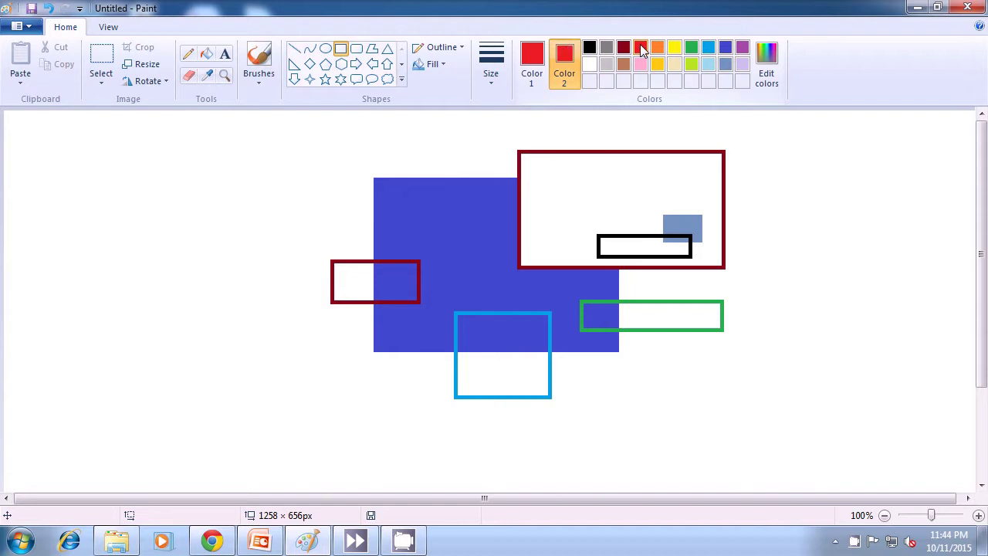
left_click(443, 65)
left_click(446, 104)
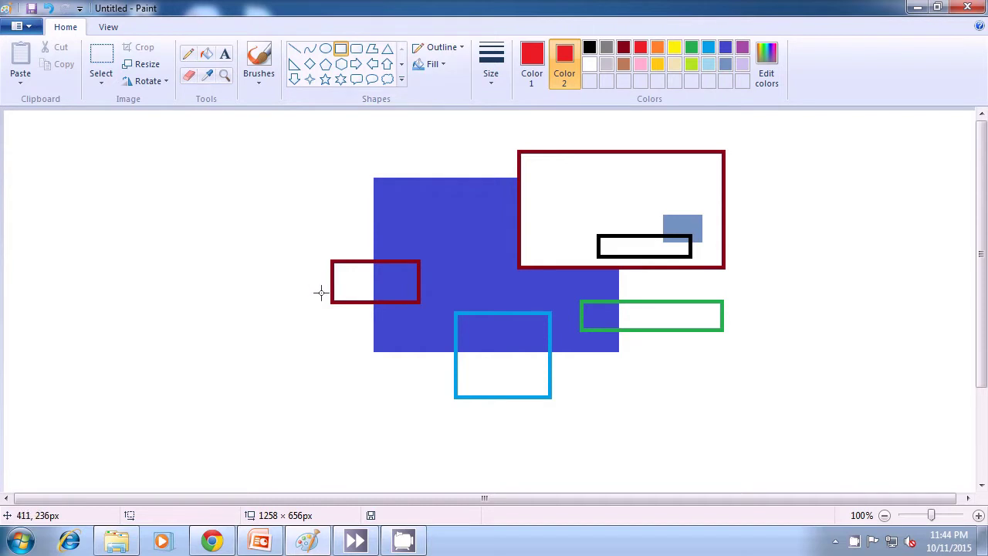
left_click_drag(304, 288, 388, 336)
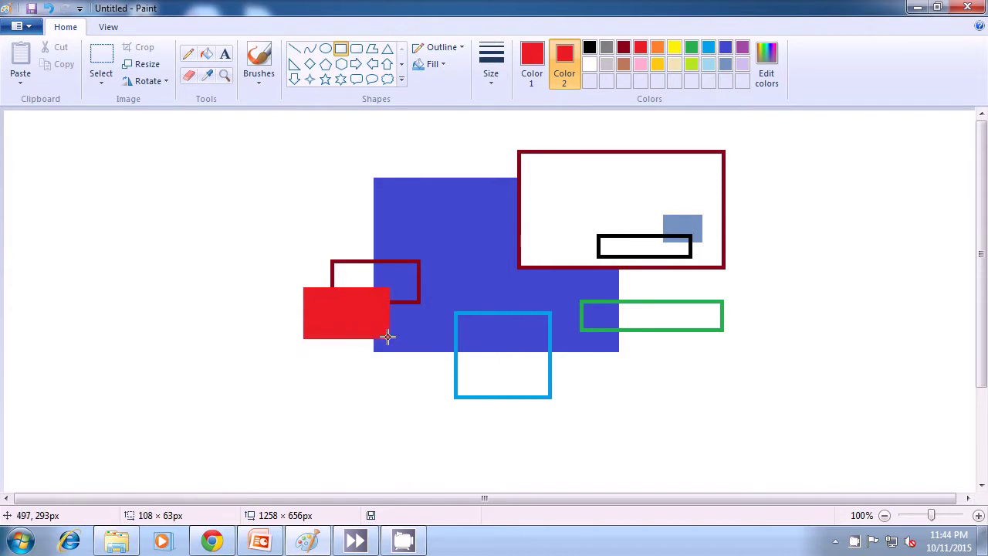
left_click_drag(387, 337, 387, 337)
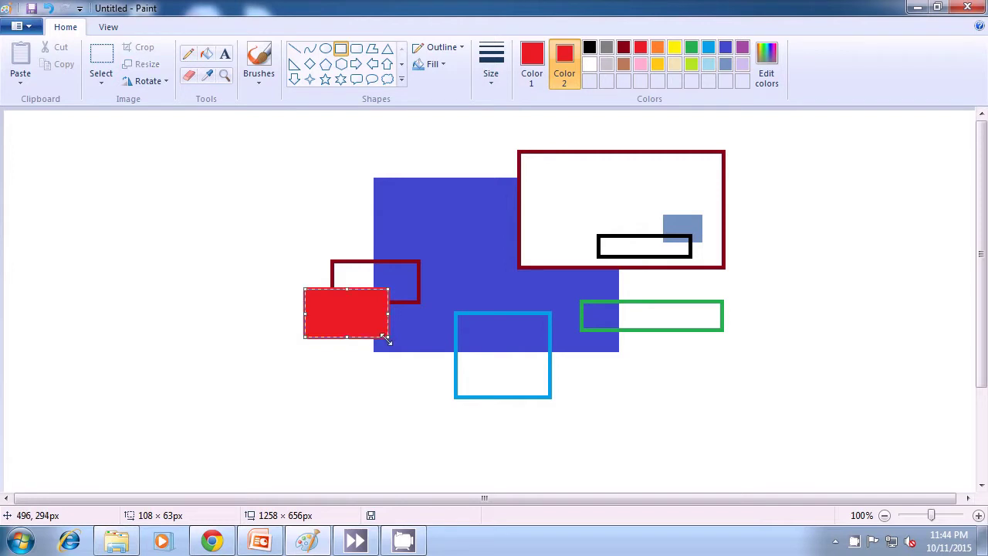
left_click(316, 374)
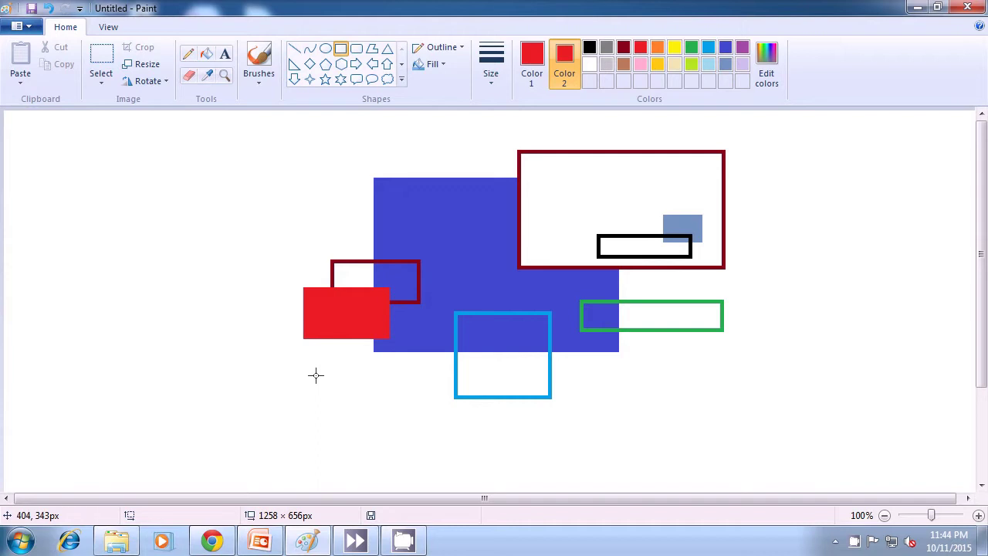
Draw a solid turquoise rectangle, about 122 × 100 px, with turquoise outline and fill over the white rectangle's upper-left corner.
left_click(709, 50)
left_click(533, 69)
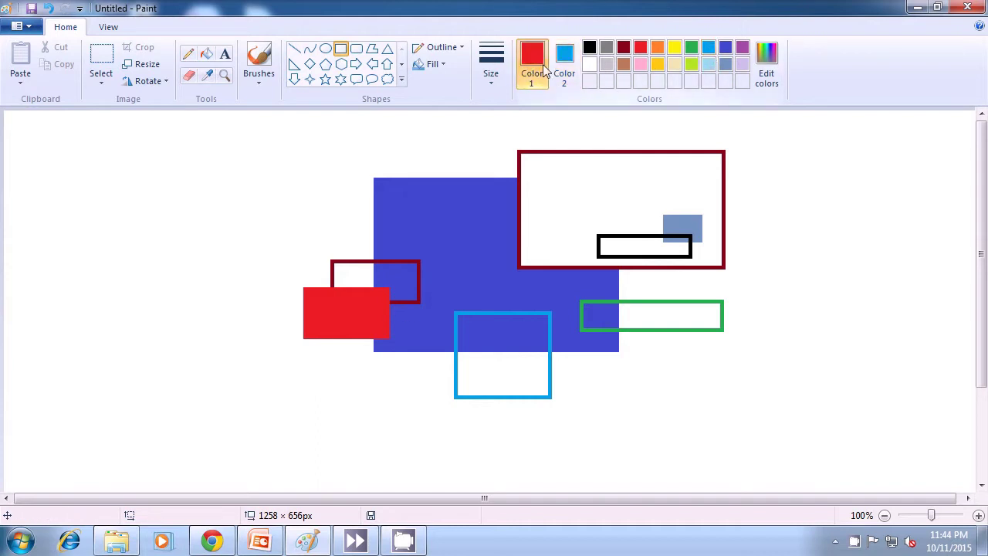
left_click(708, 49)
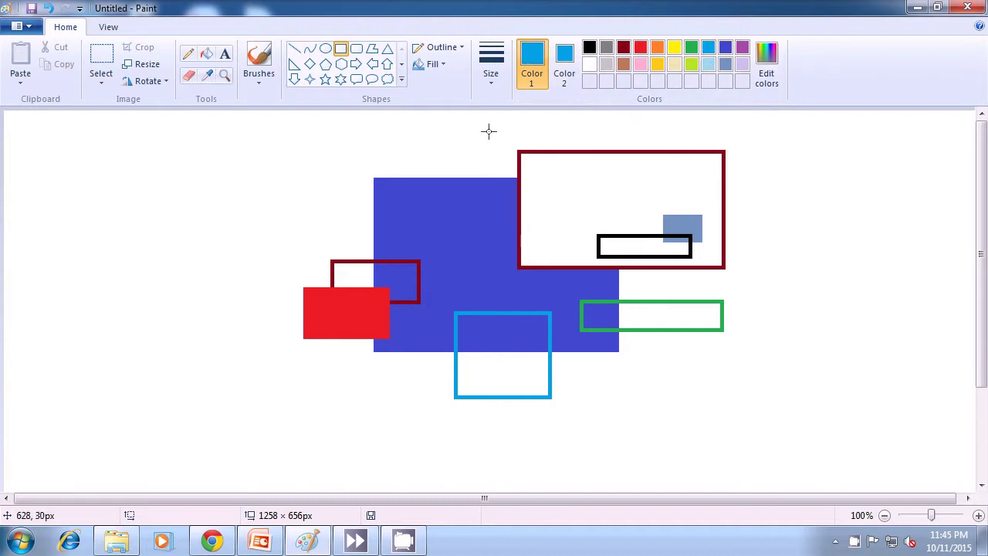
left_click_drag(482, 124, 575, 200)
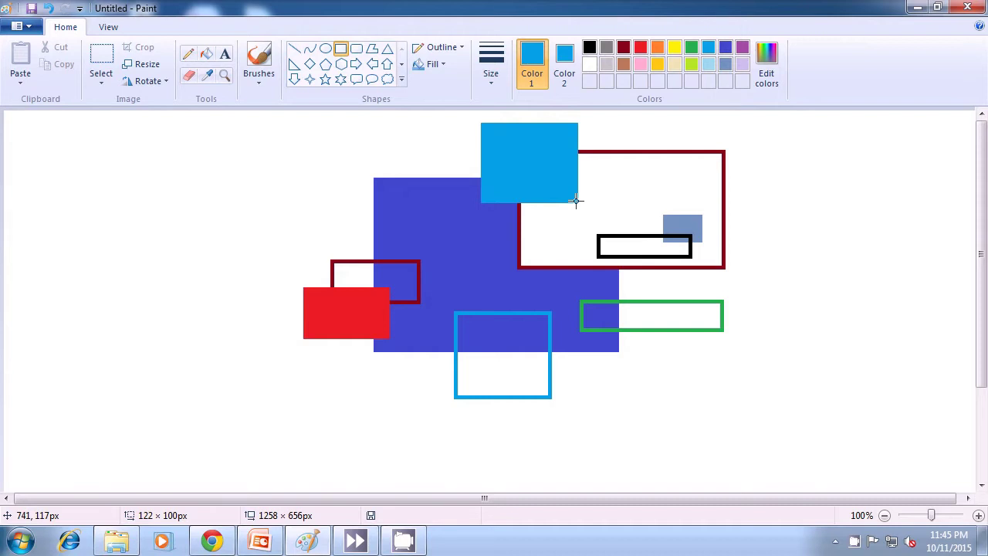
left_click_drag(576, 201, 578, 203)
left_click(774, 204)
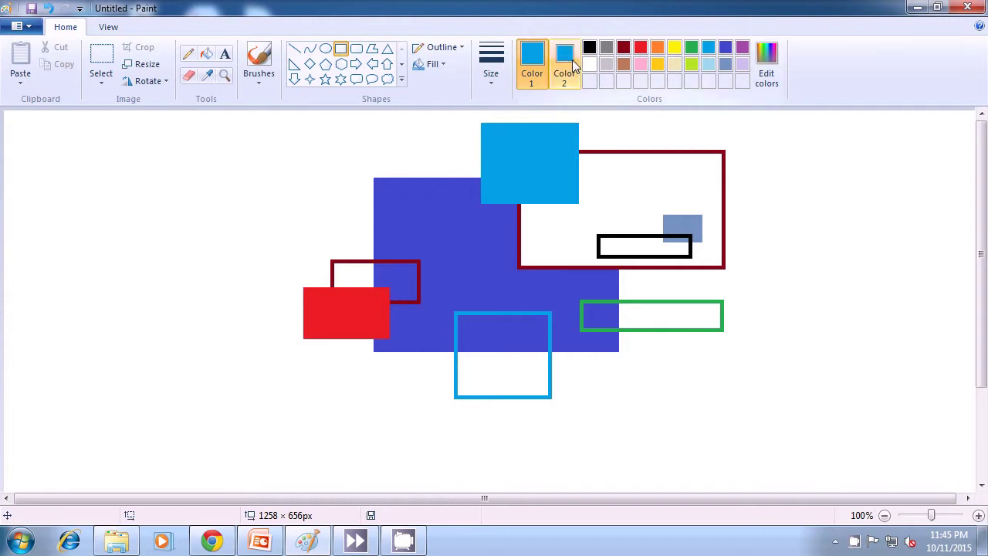
Set both colors to white with no fill and draw two small rectangles inside the solid turquoise rectangle, one upright and one flat.
left_click(573, 61)
left_click(590, 64)
left_click(532, 62)
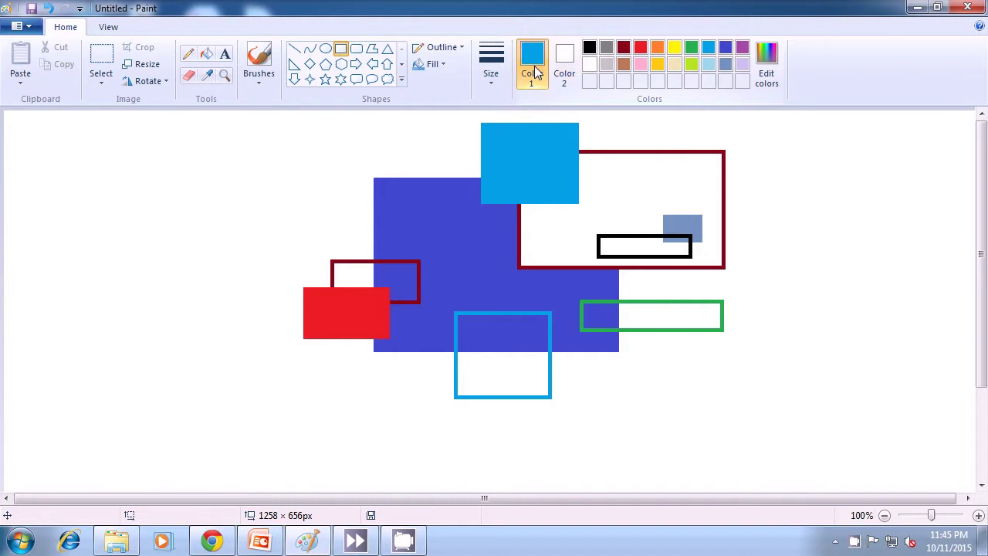
left_click(589, 64)
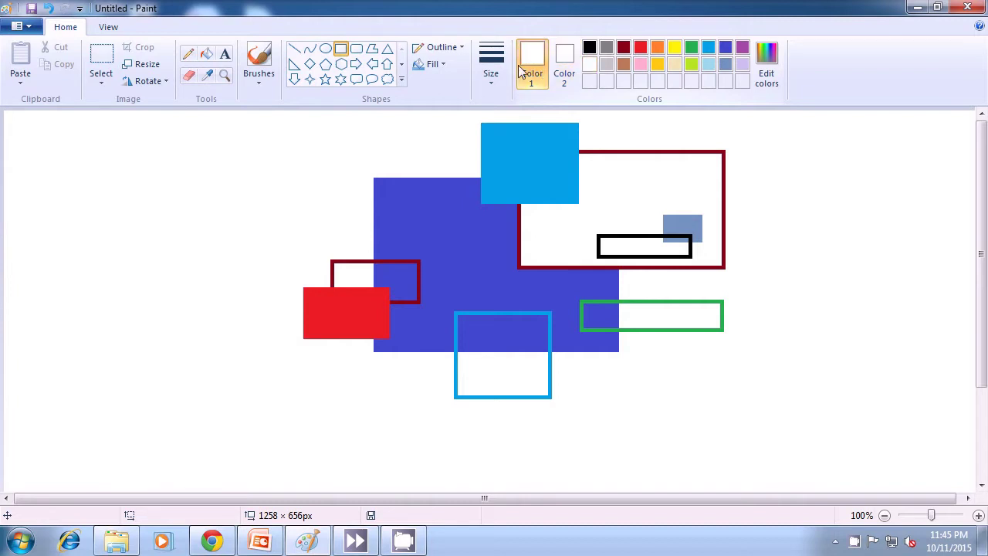
left_click(435, 64)
left_click(448, 84)
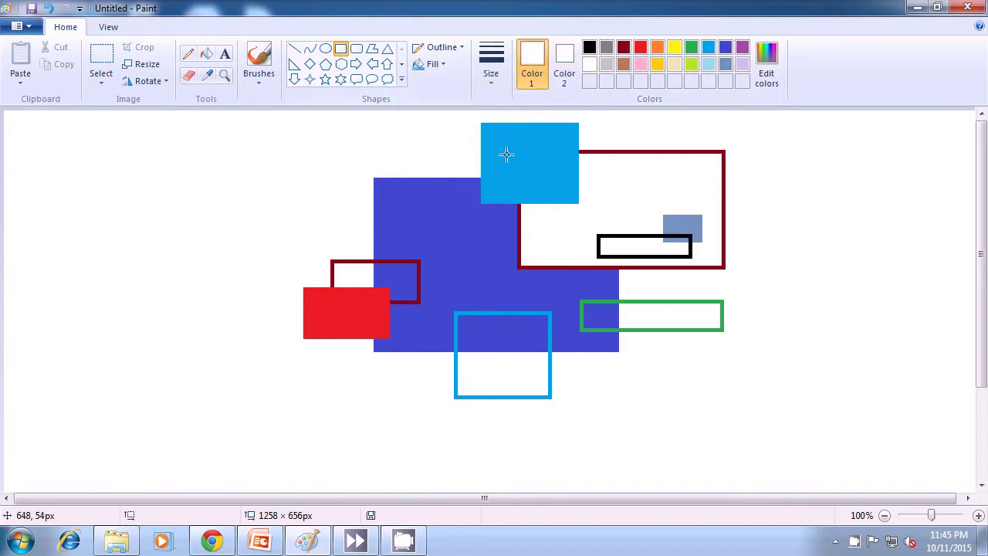
left_click_drag(498, 146, 520, 190)
left_click(785, 174)
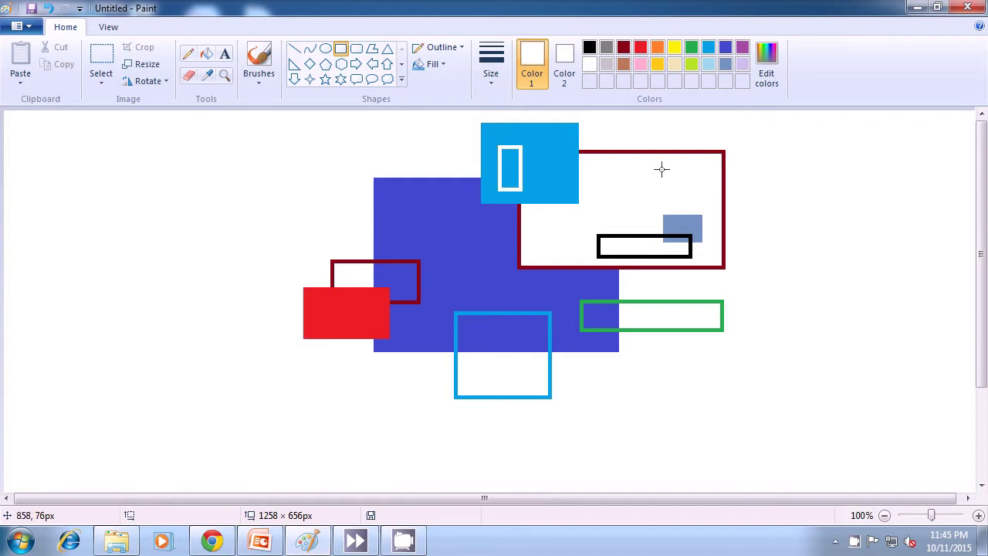
left_click_drag(536, 137, 569, 153)
left_click(807, 156)
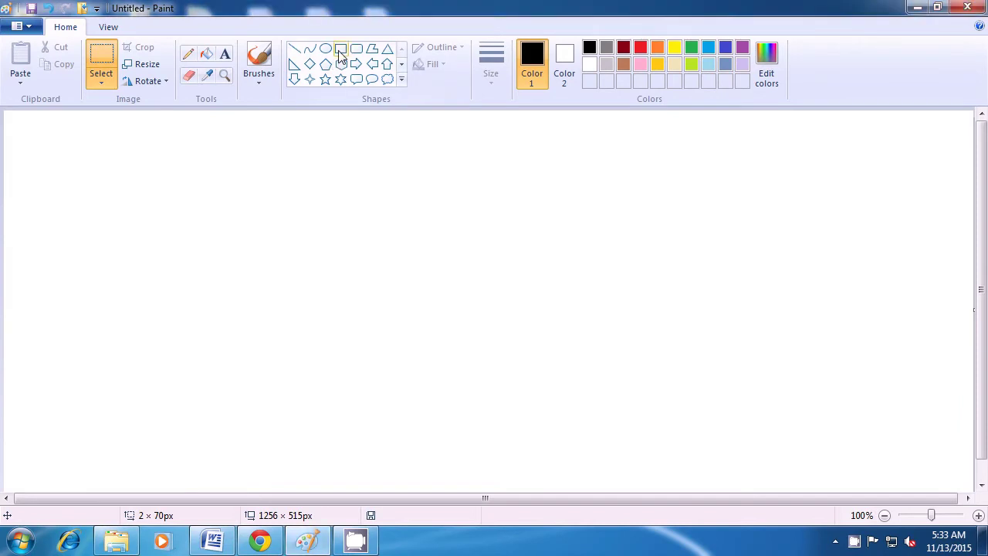
Draw an upright black-outlined rectangle, about 238 × 325 px, and a small narrow rectangle standing on its upper-right corner.
left_click(340, 52)
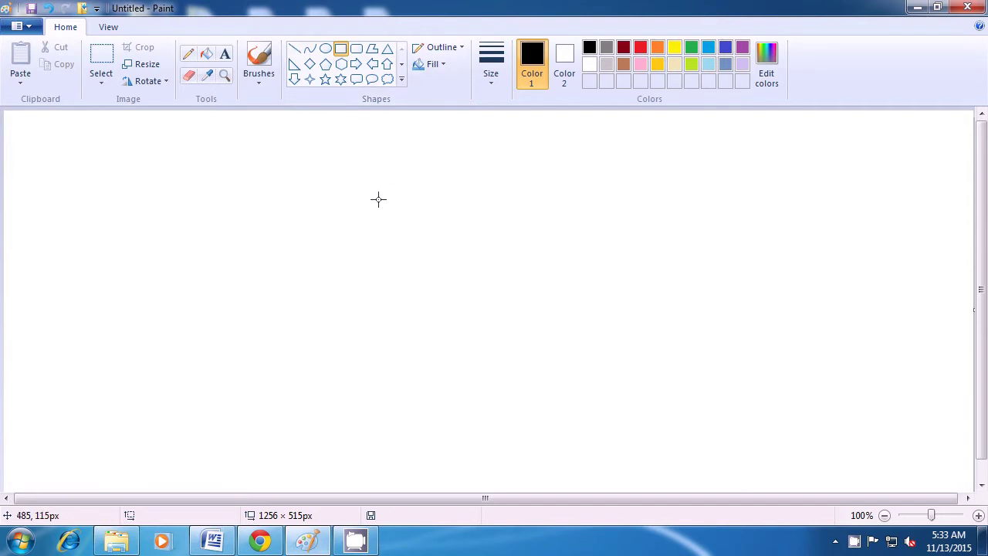
left_click_drag(378, 199, 562, 449)
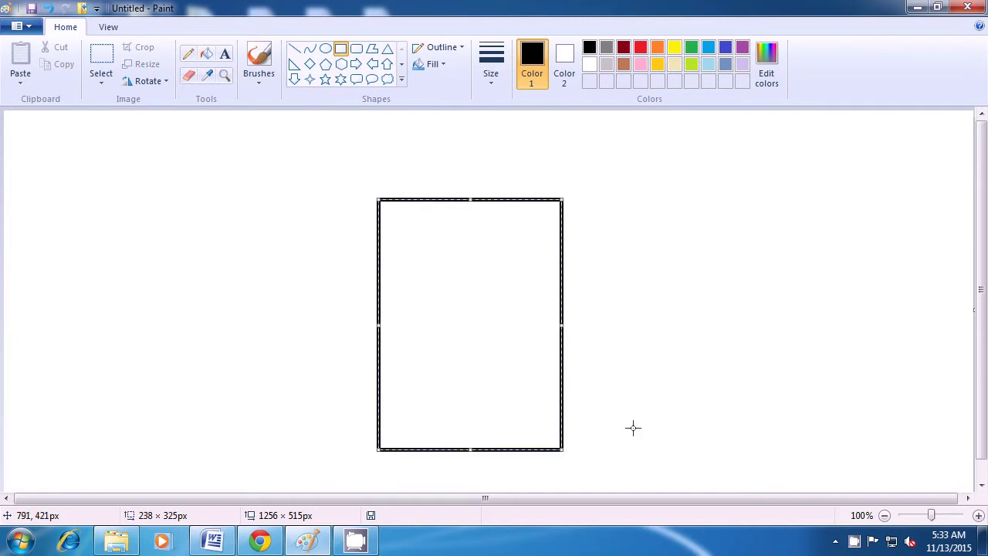
left_click(664, 395)
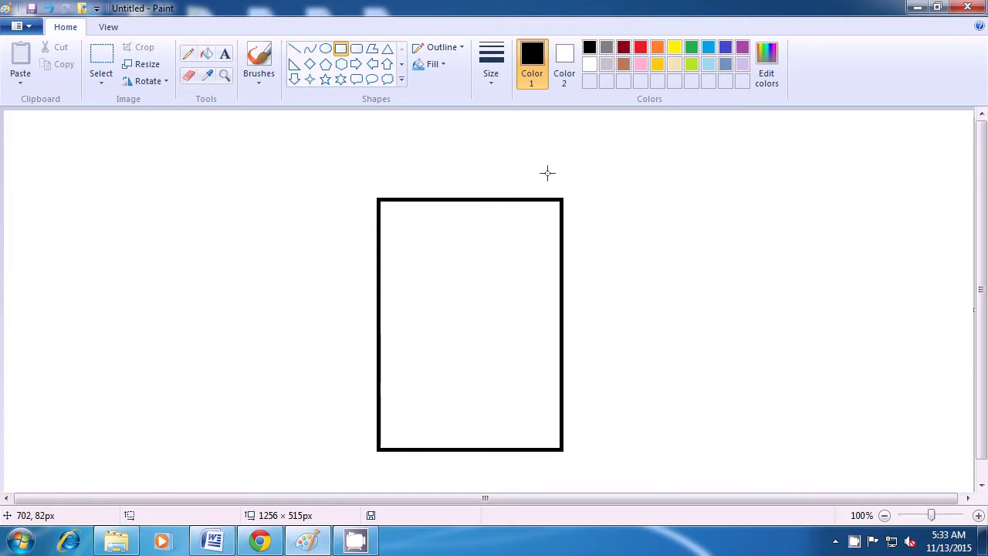
left_click_drag(546, 163, 562, 200)
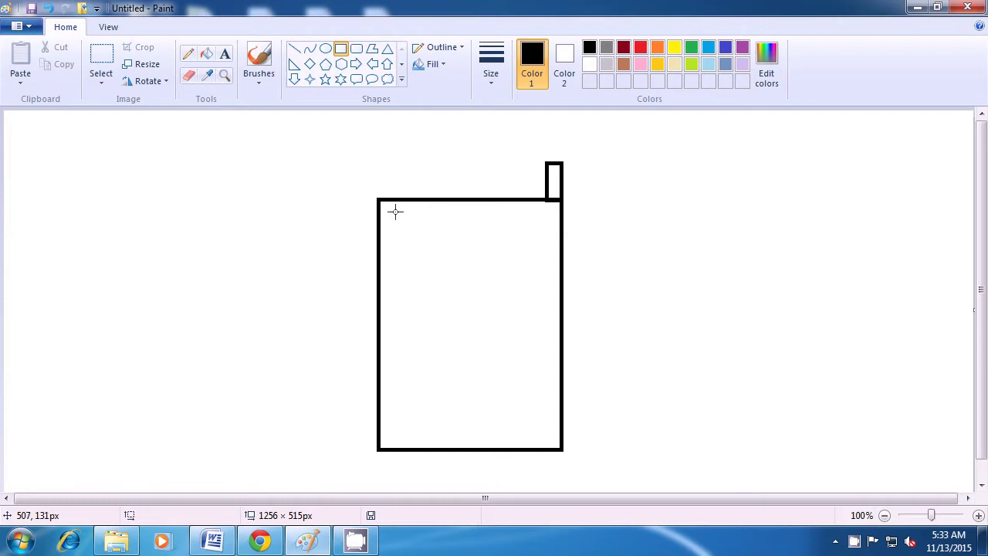
Draw a black-outlined screen rectangle, about 191 × 182 px, inside the upper part of the large upright rectangle.
left_click_drag(395, 211, 541, 352)
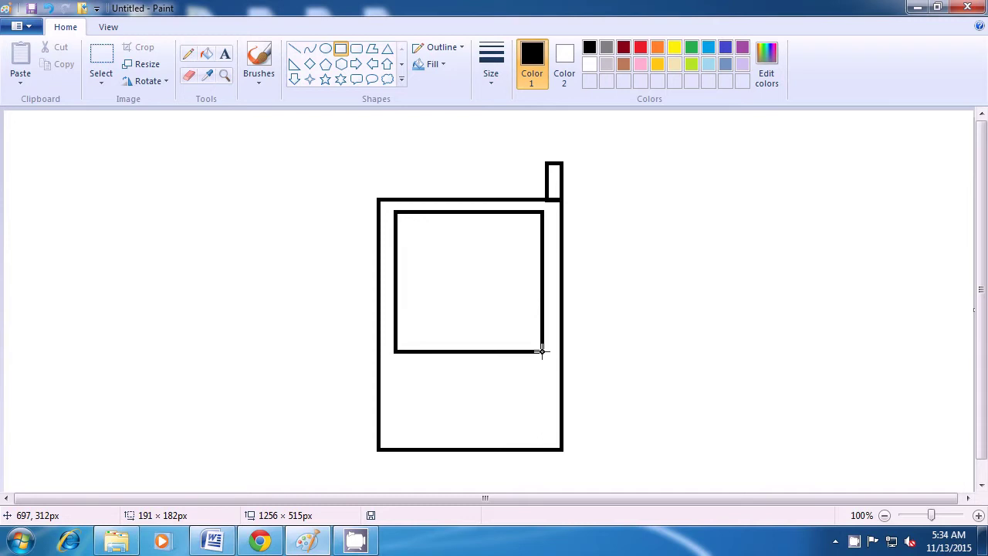
left_click_drag(541, 352, 541, 352)
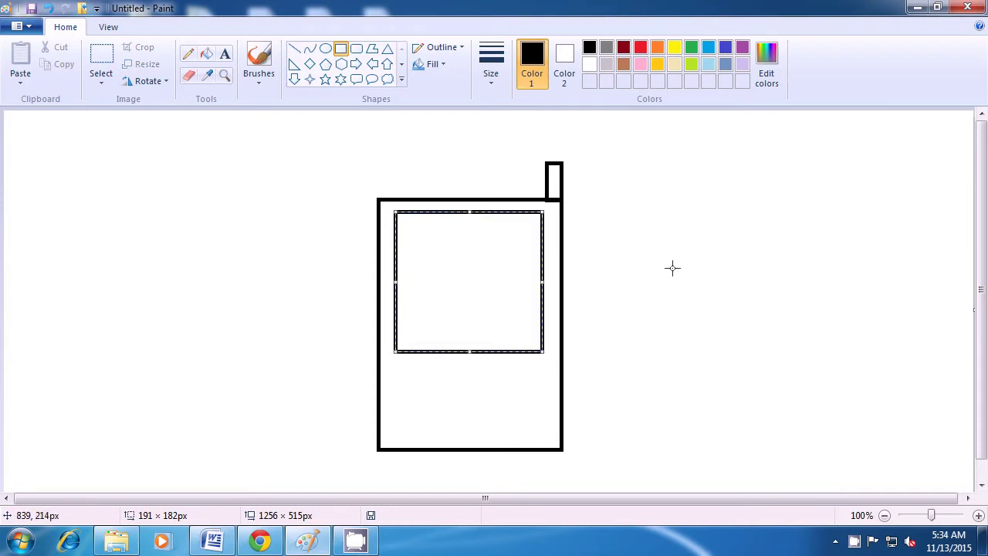
left_click(766, 254)
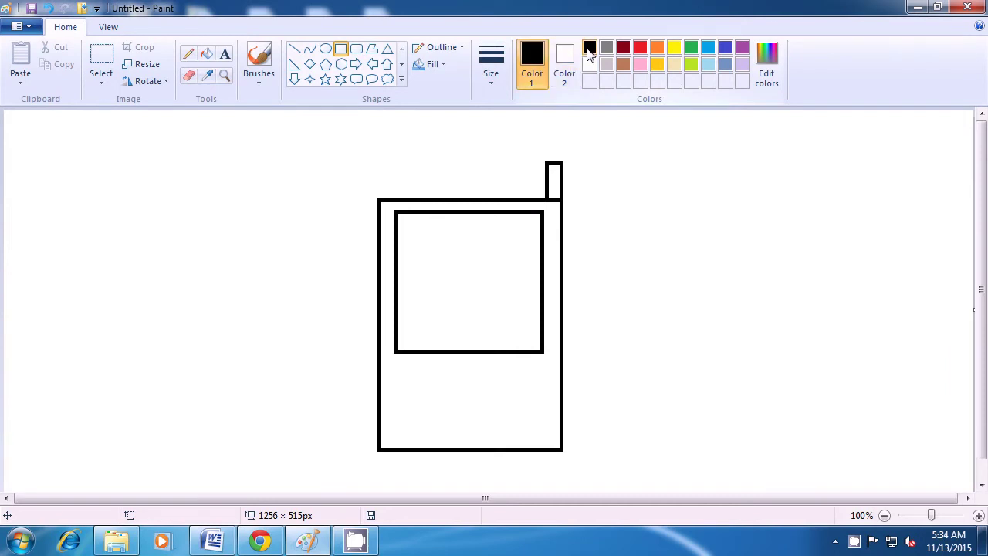
Draw two small solid black rectangles below the screen rectangle, one under each lower corner, using black Color 2 and solid fill.
left_click(563, 59)
left_click(588, 51)
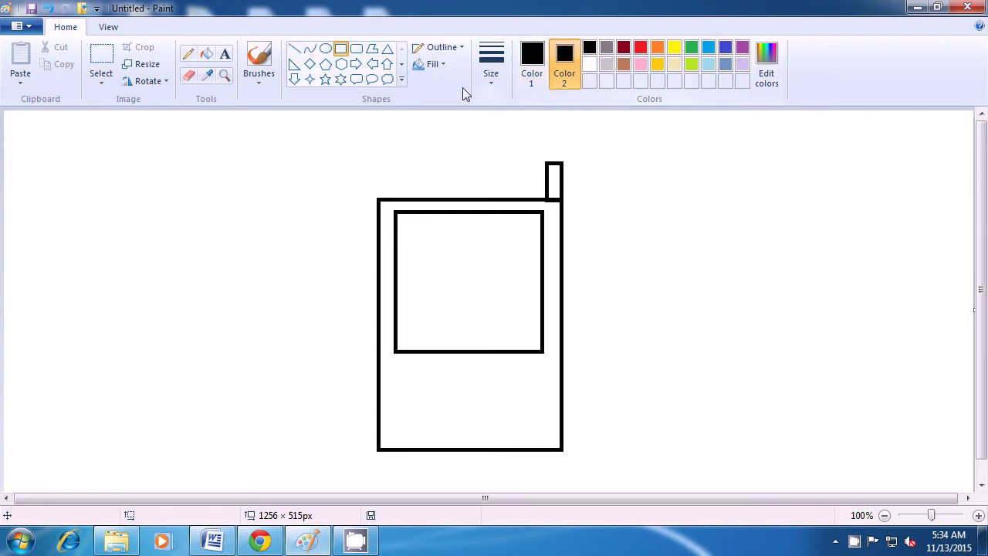
left_click(432, 64)
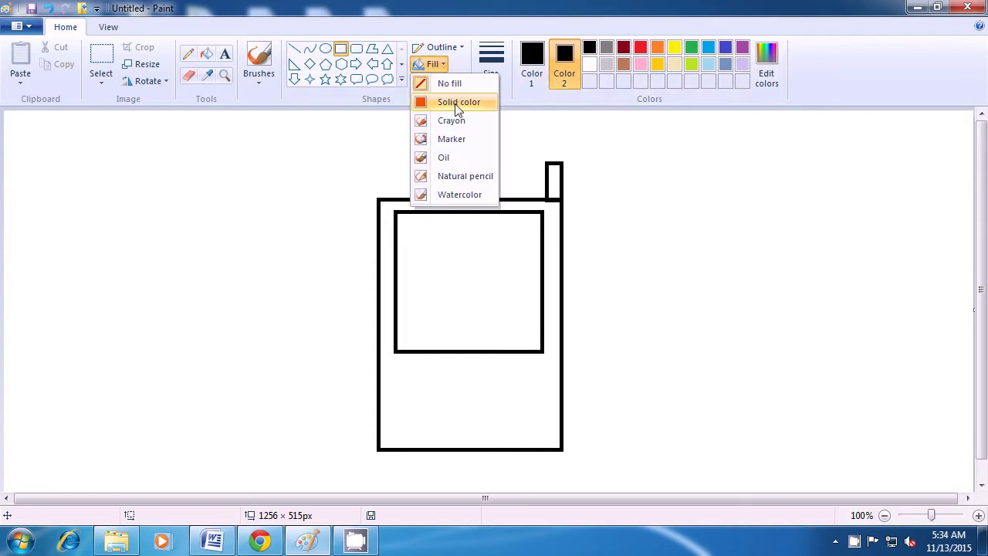
left_click(454, 102)
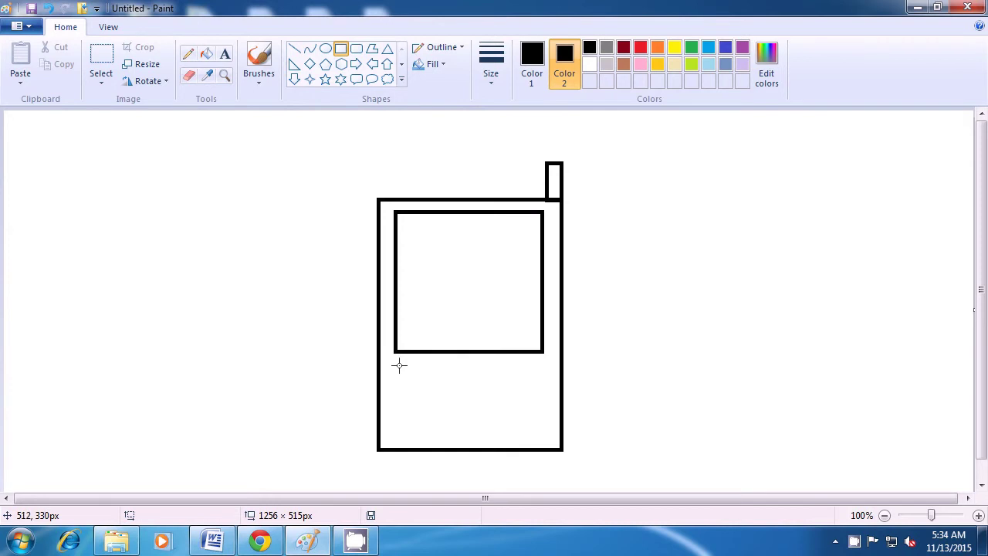
left_click_drag(395, 365, 421, 381)
left_click(450, 388)
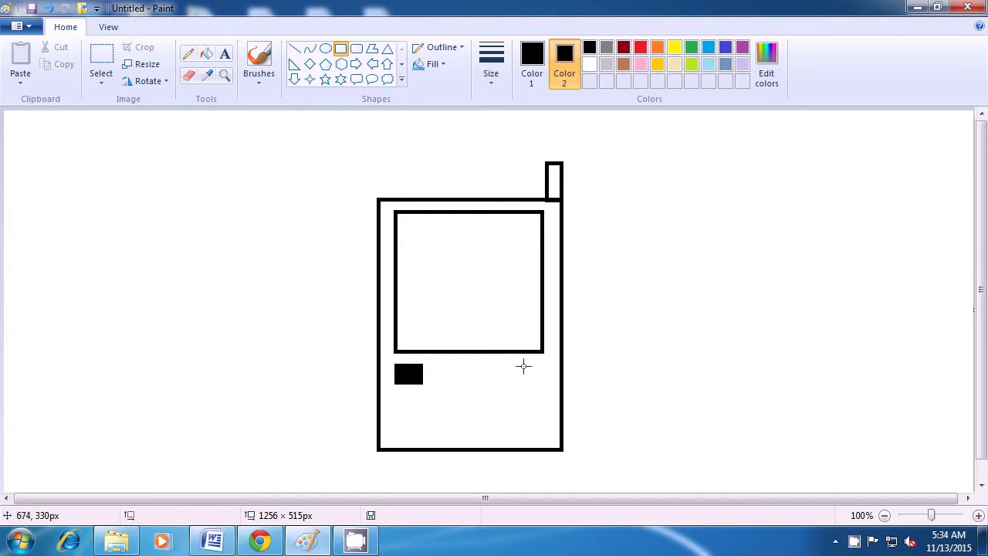
left_click_drag(522, 367, 542, 380)
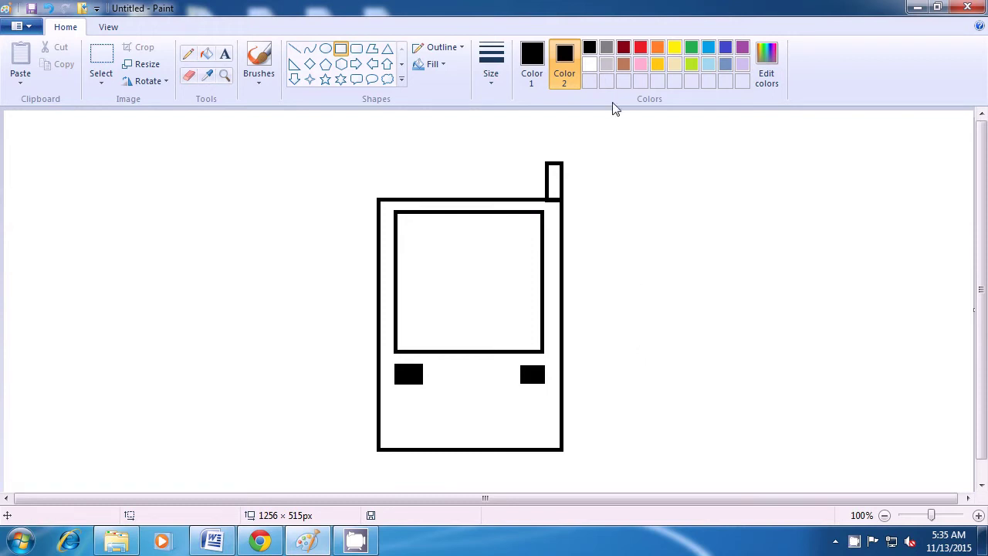
Draw a thin, solid light gray bar between and just below the two black buttons, with both colors set to light gray.
left_click(606, 65)
left_click(532, 62)
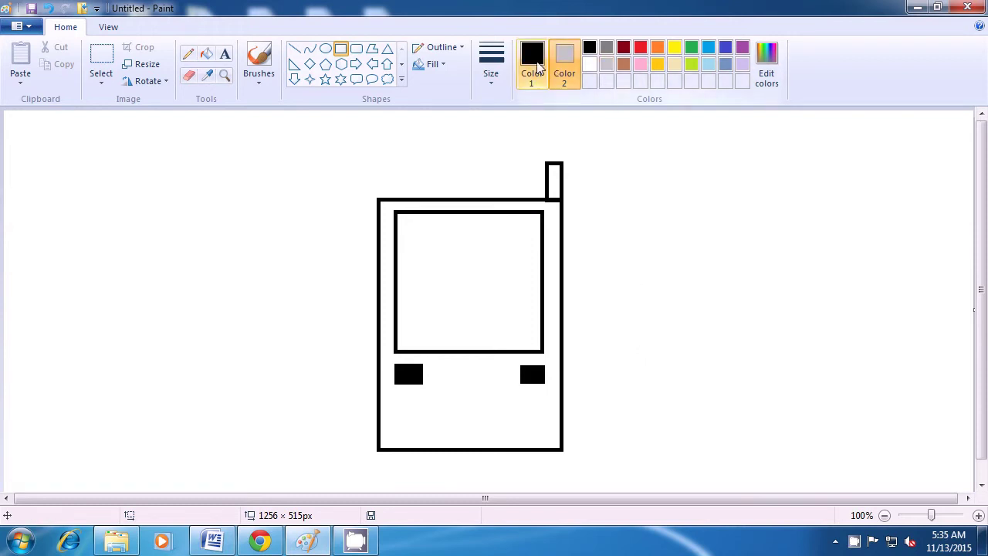
left_click(606, 65)
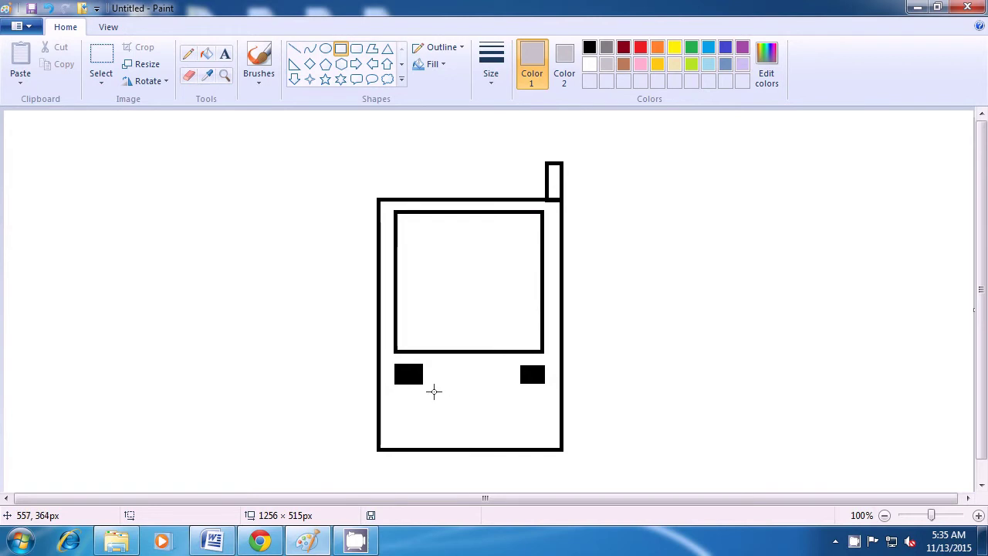
left_click_drag(431, 389, 515, 396)
left_click(631, 384)
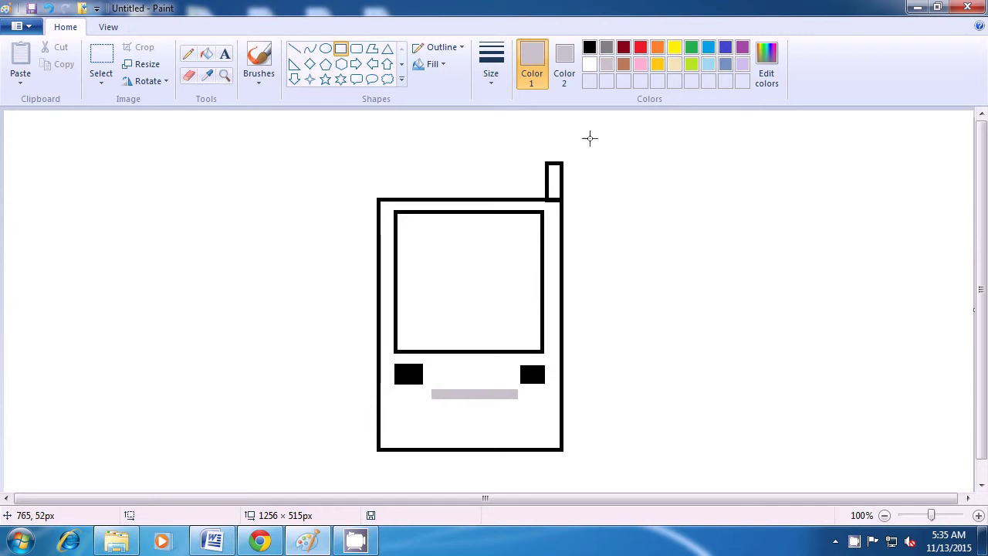
Draw a wide keypad rectangle with black outline and white fill just below the light gray bar.
left_click(566, 62)
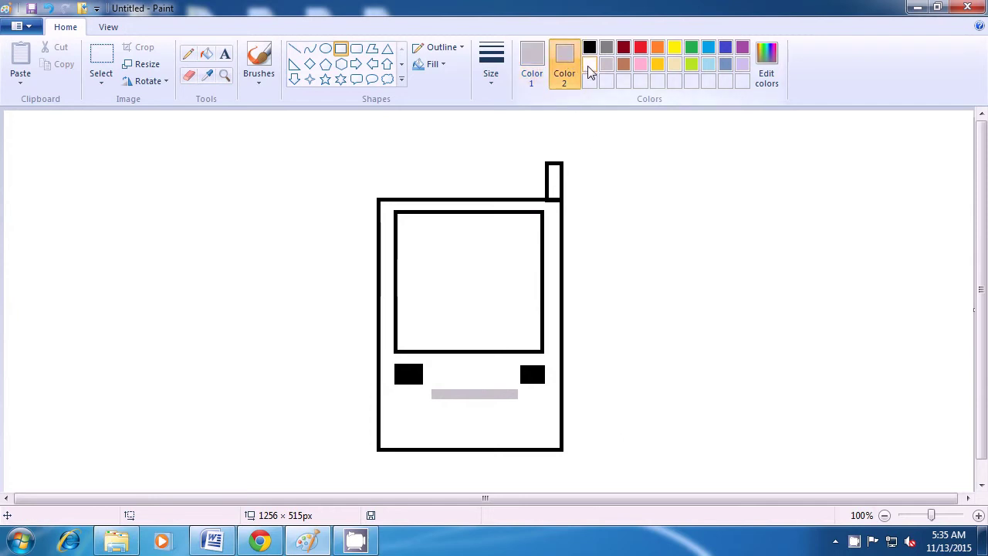
left_click(532, 68)
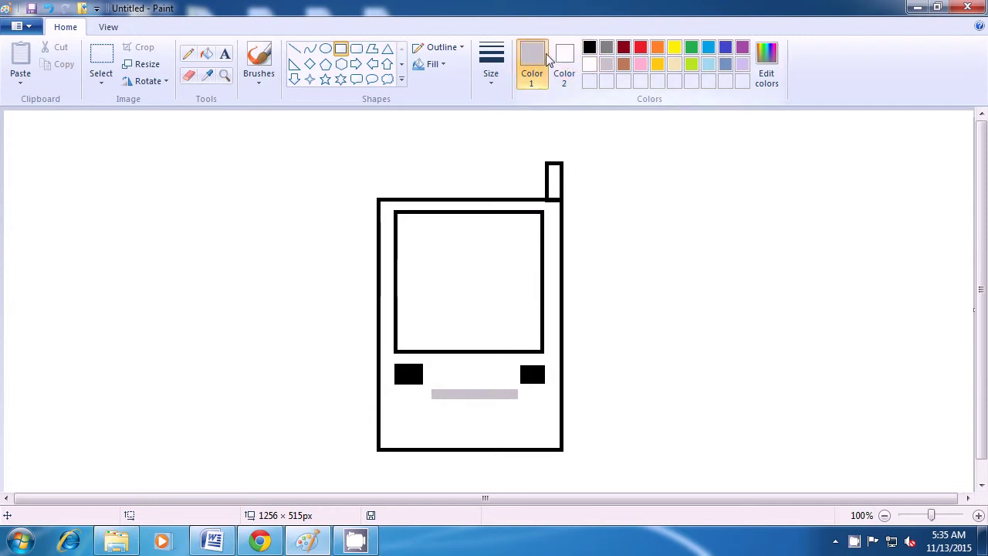
left_click(588, 48)
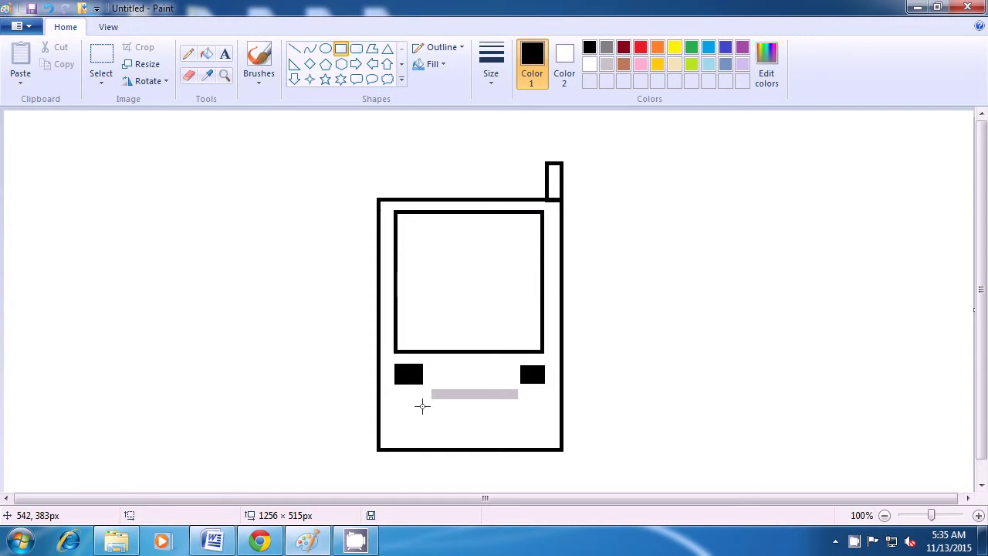
mouse_move(421, 406)
left_mouse_down()
mouse_move(448, 436)
mouse_move(523, 441)
left_mouse_up()
left_click(672, 377)
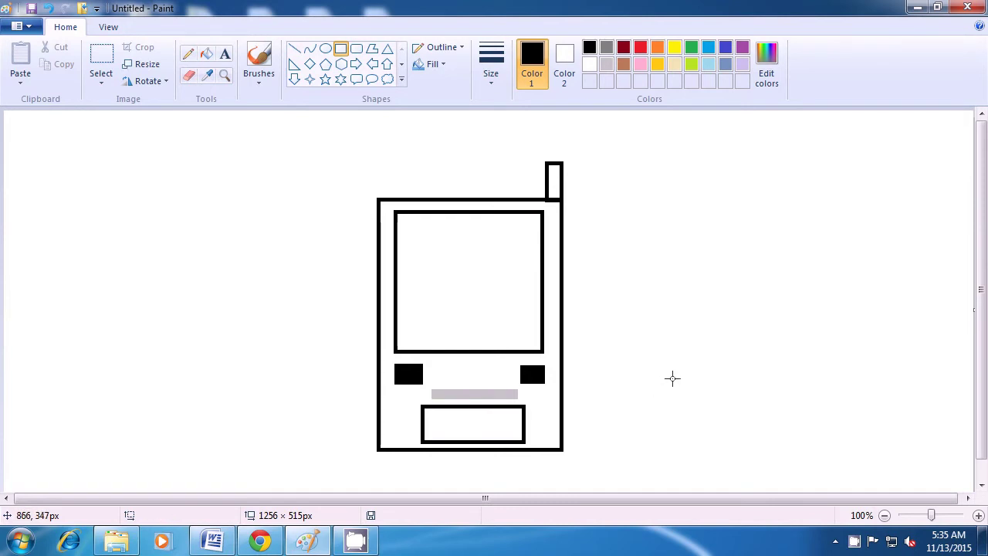
Divide the keypad rectangle into four columns with three vertical black lines.
left_click(295, 50)
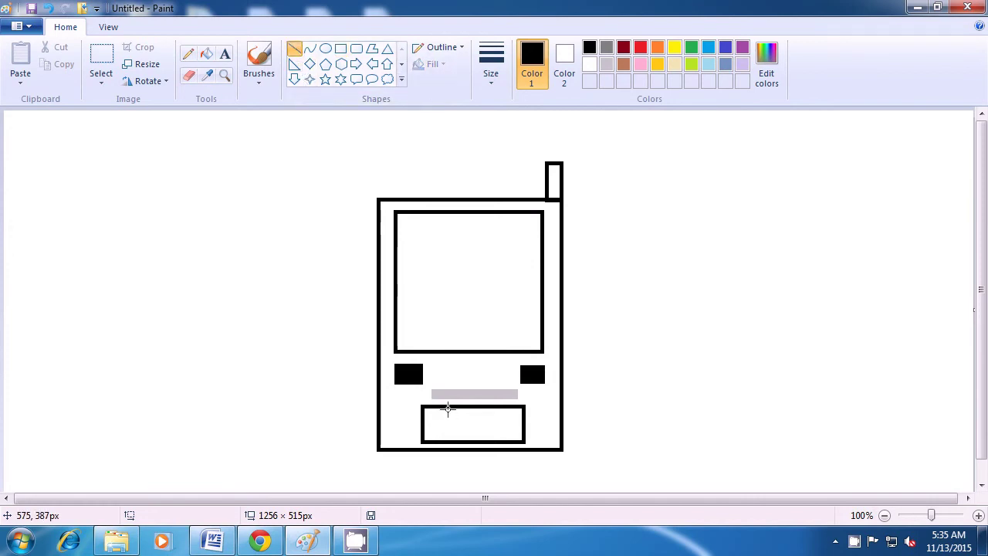
left_click_drag(445, 409, 445, 439)
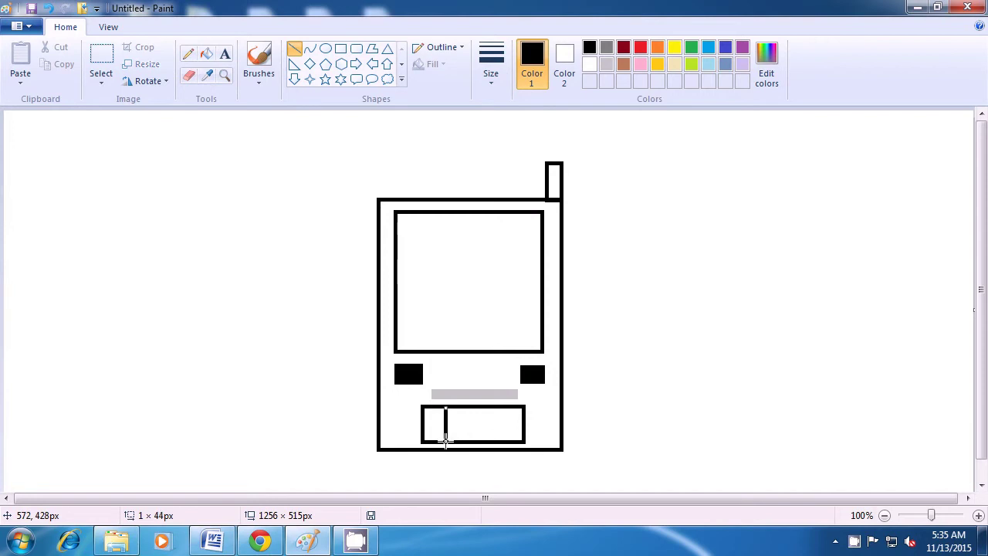
left_click(624, 400)
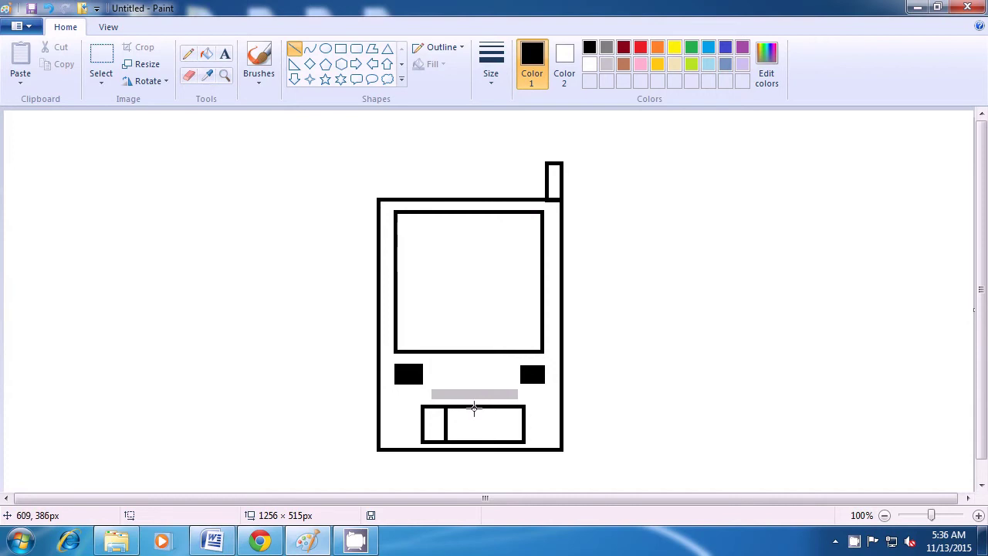
left_click_drag(472, 407, 472, 441)
left_click(656, 381)
left_click_drag(501, 409, 502, 437)
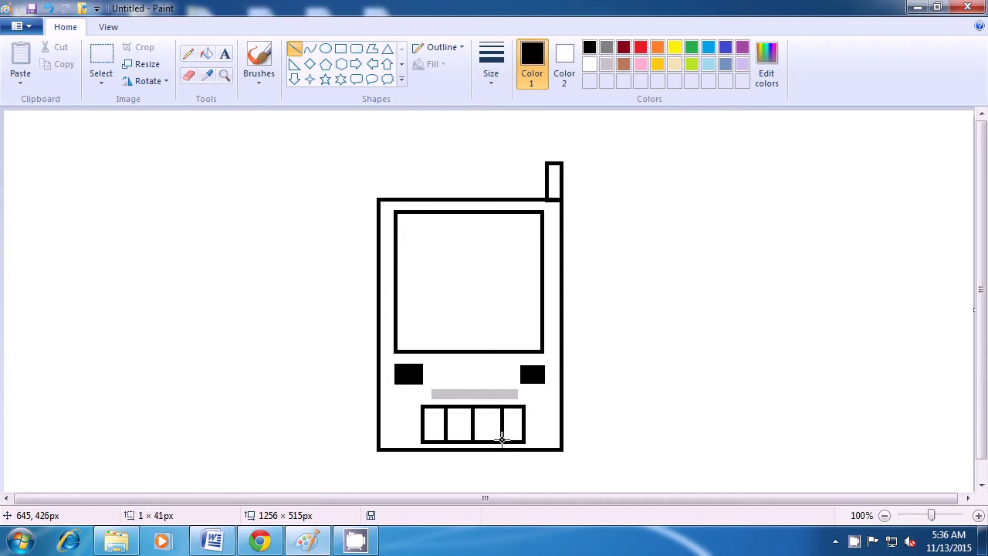
left_click_drag(501, 438, 502, 438)
left_click(621, 392)
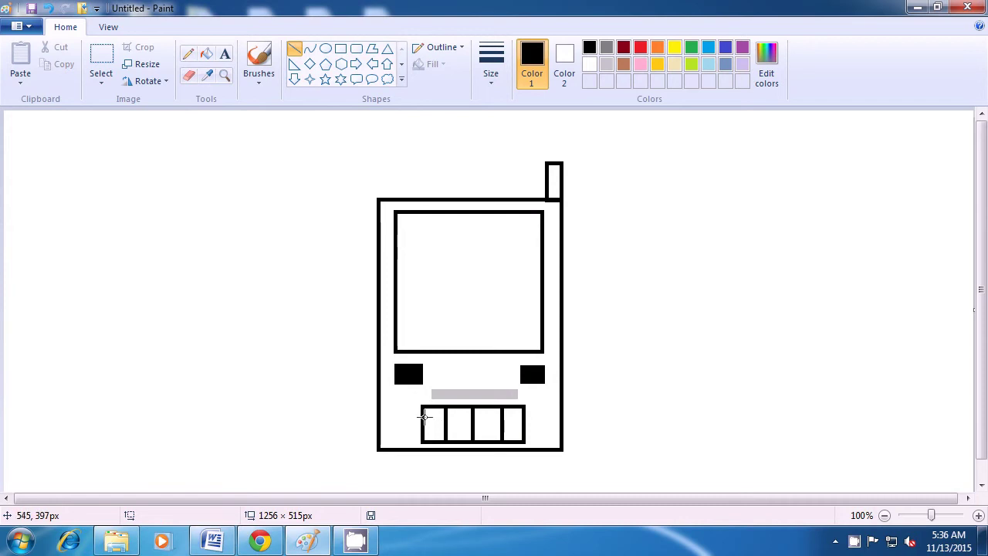
Divide the keypad rectangle into four rows with three horizontal black lines, each about 130 px long.
left_click_drag(424, 414, 522, 414)
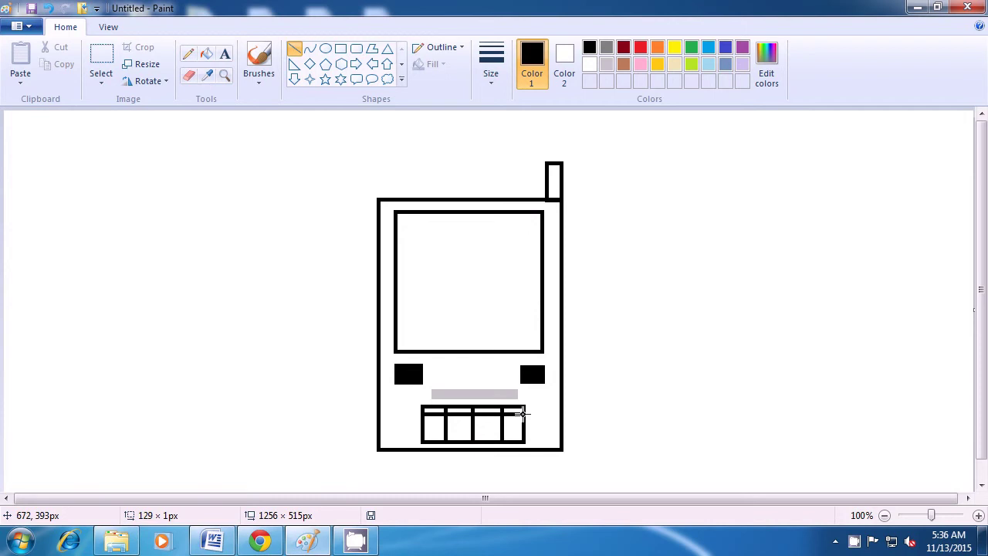
left_click(607, 400)
left_click_drag(423, 420, 525, 421)
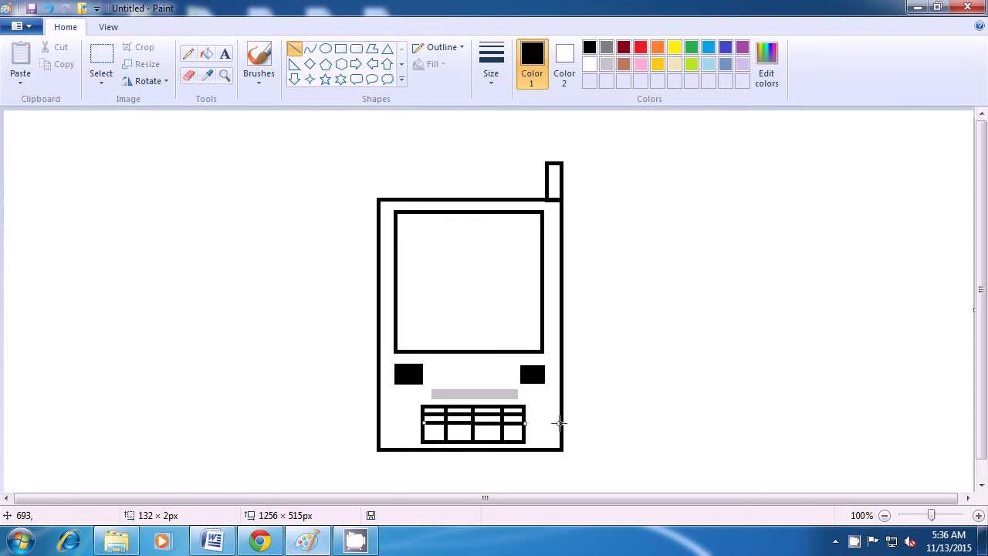
left_click(615, 414)
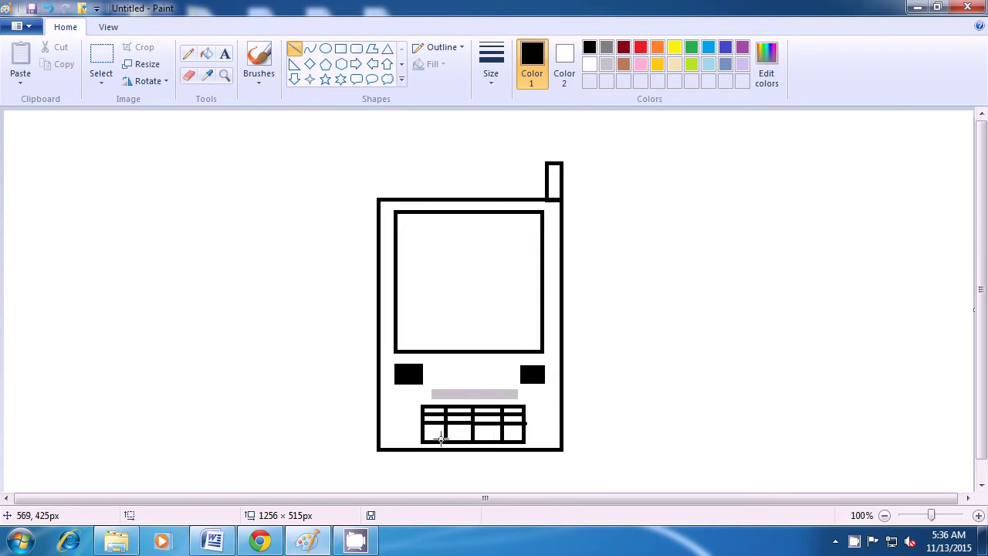
left_click_drag(421, 432, 524, 432)
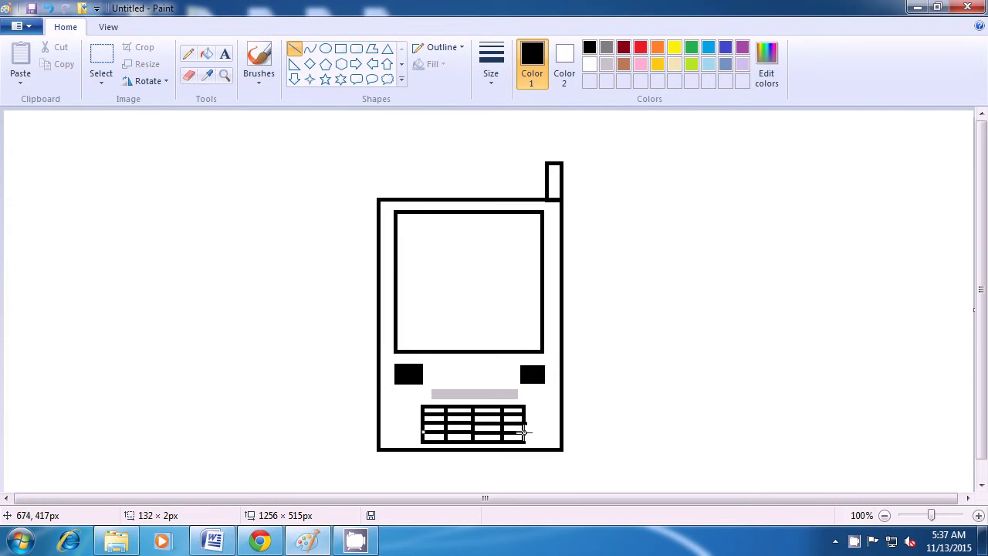
left_click(615, 410)
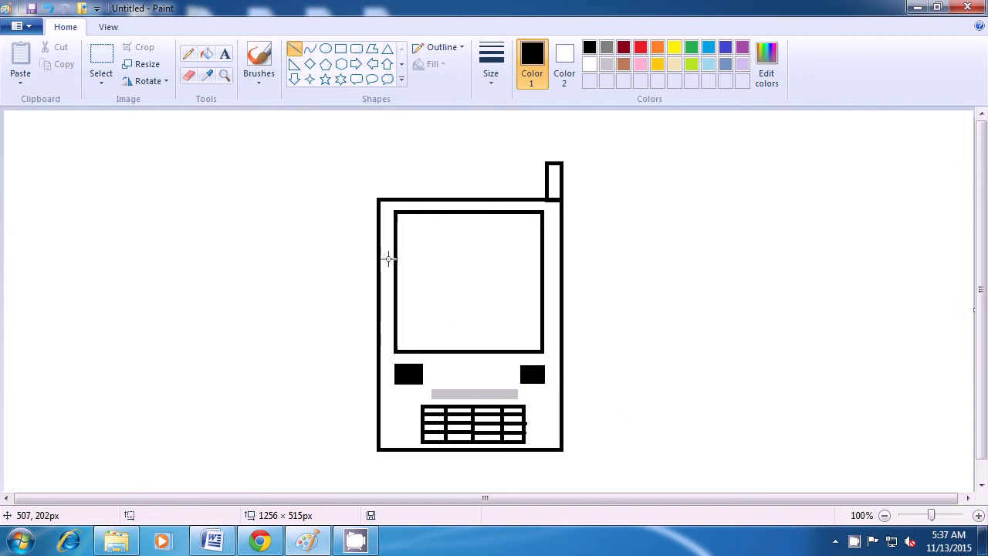
Add the black text "computer shiksha" with a transparent background across the upper part of the phone's screen rectangle.
left_click(225, 54)
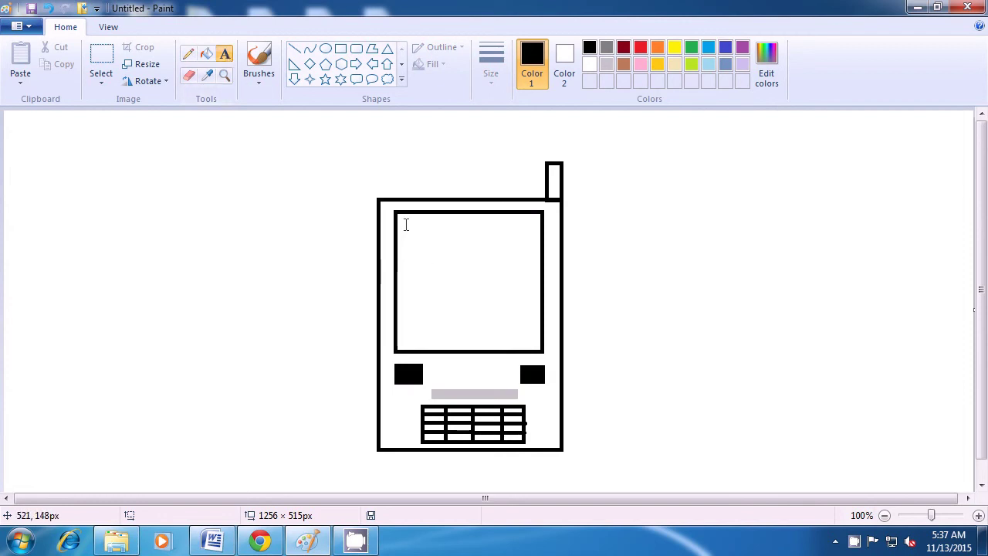
left_click_drag(401, 223, 542, 260)
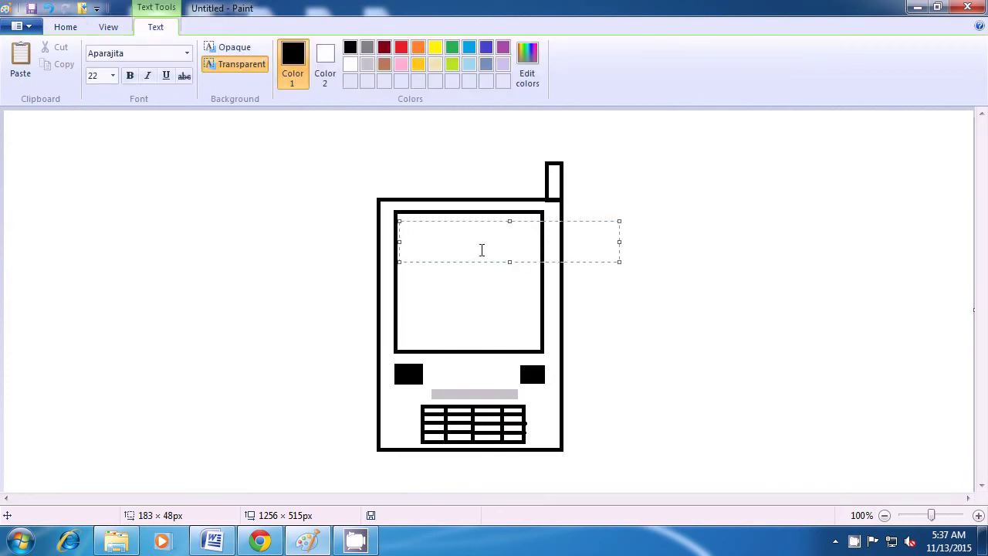
type("computer")
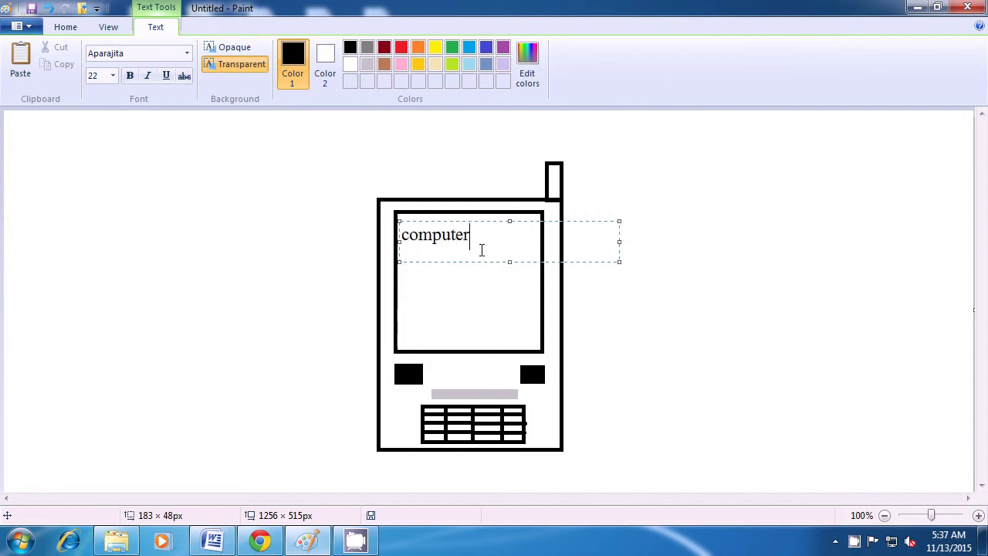
type(" shiksha")
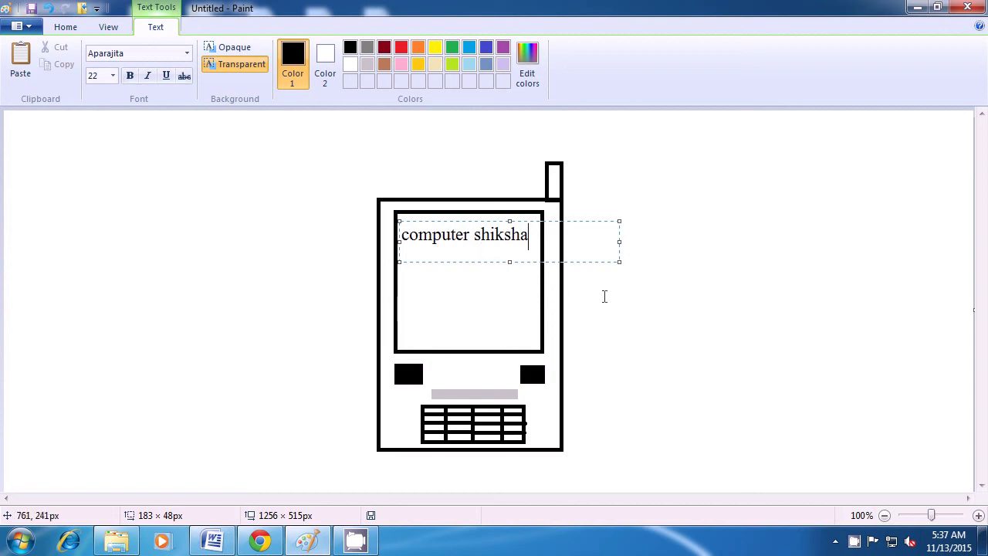
left_click(673, 290)
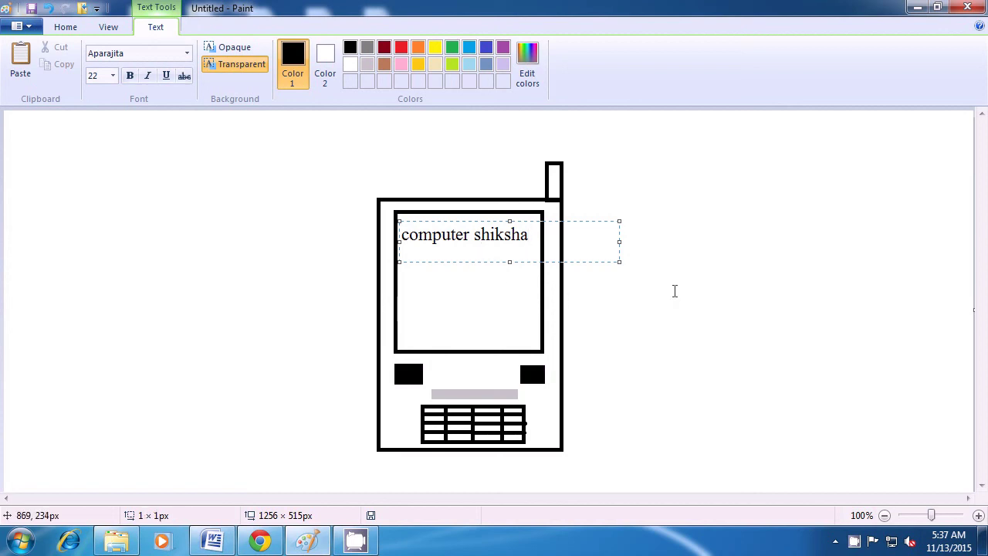